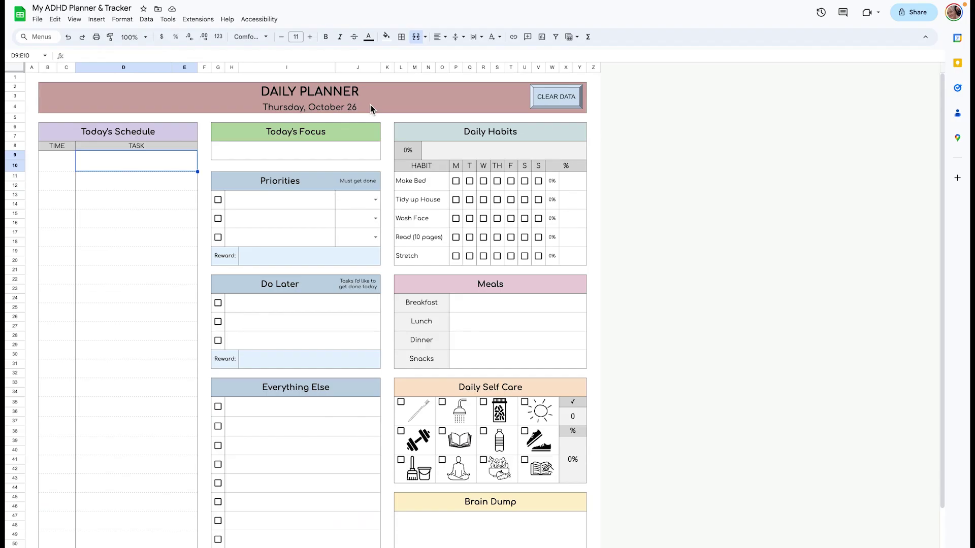
Step: Set the spreadsheet time zone to (GMT-08:00) Pacific Time in File > Settings and save
{"action": "left_click", "coordinate": [370, 106]}
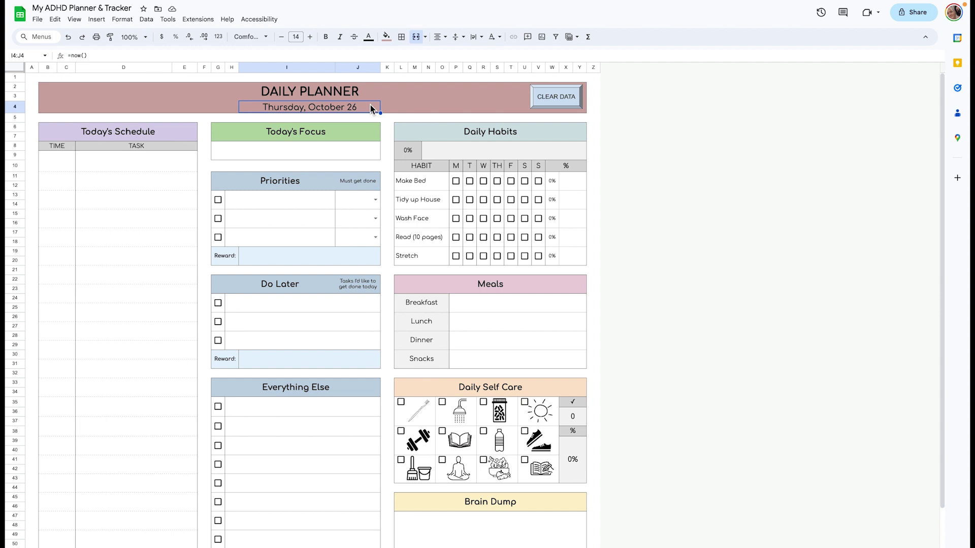
{"action": "left_click", "coordinate": [38, 19]}
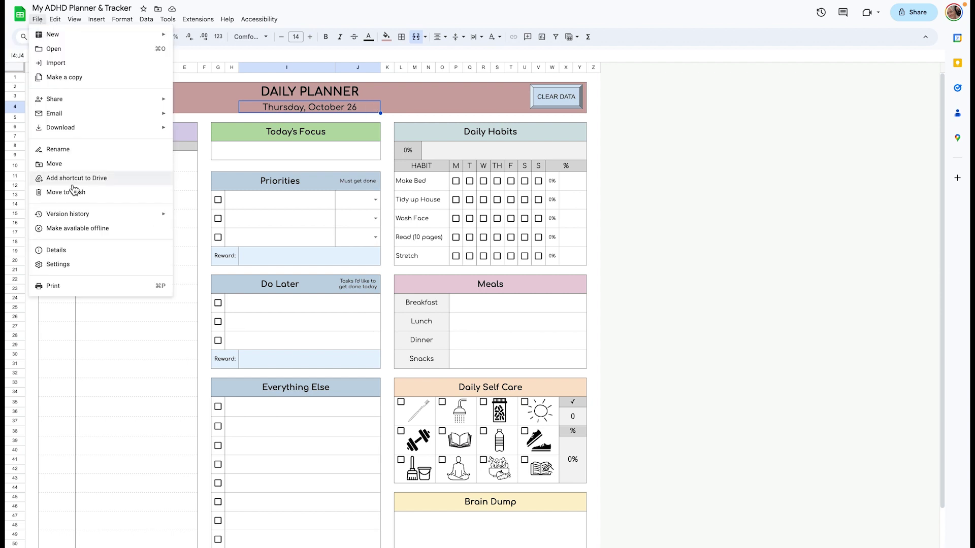
{"action": "left_click", "coordinate": [96, 263]}
{"action": "left_click", "coordinate": [406, 327]}
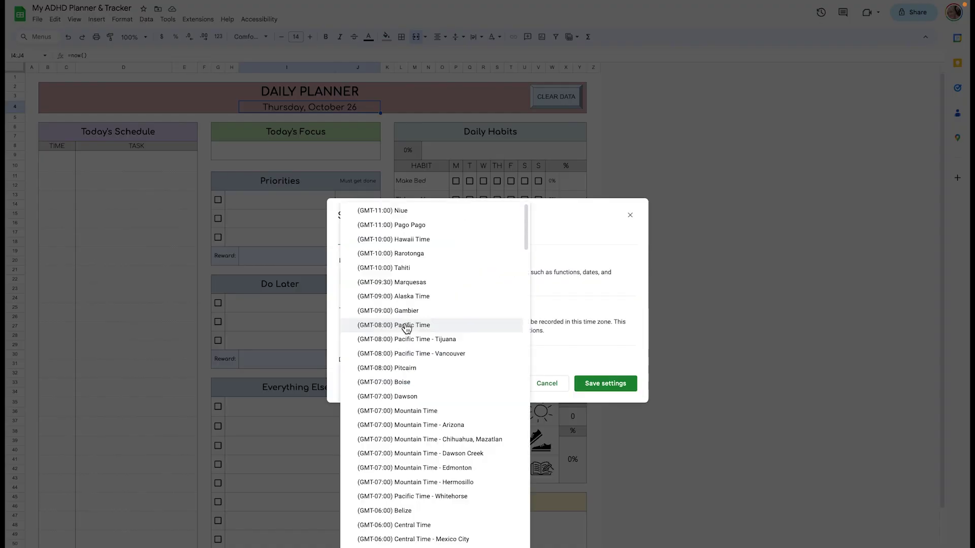
{"action": "left_click", "coordinate": [406, 326]}
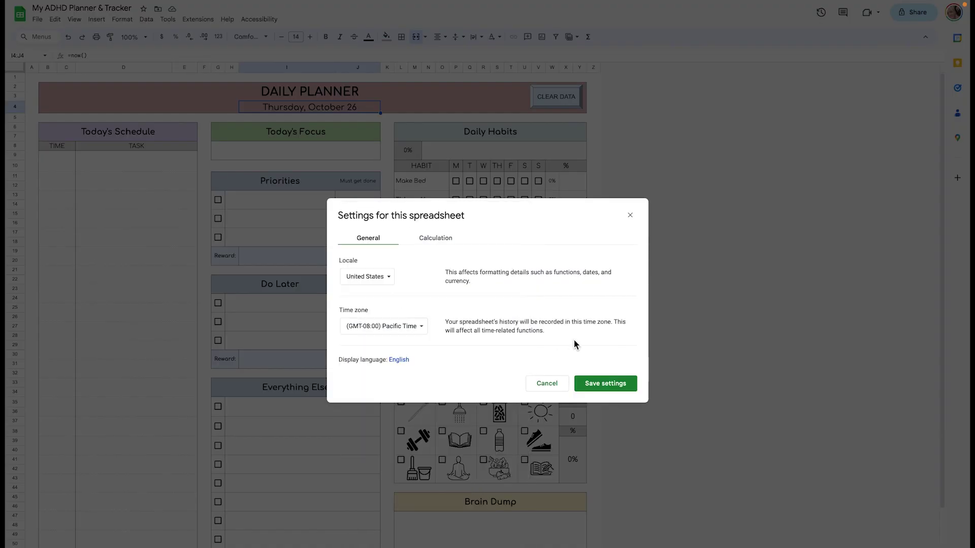
{"action": "left_click", "coordinate": [596, 385]}
Step: Enter 'Be mindful of negative thoughts <3' as Today's Focus
{"action": "double_click", "coordinate": [290, 149]}
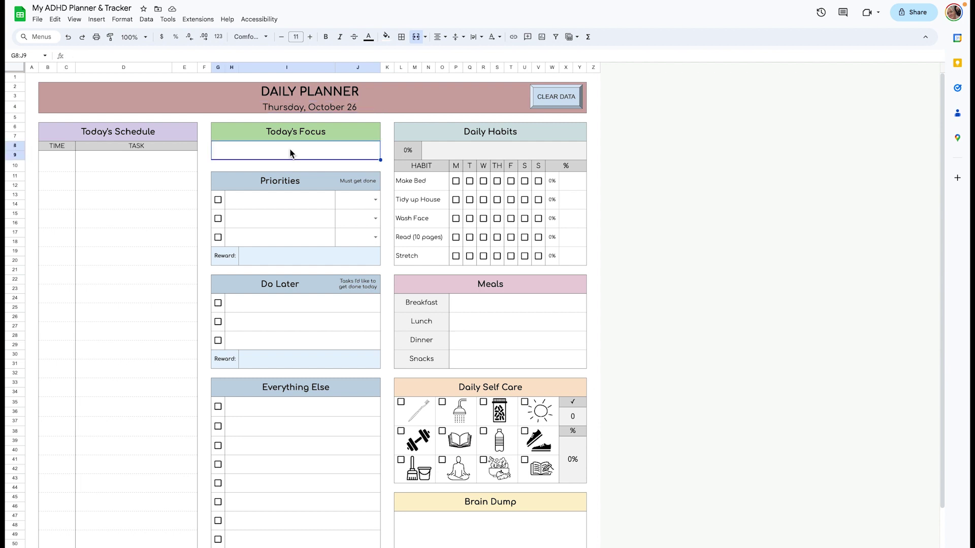
{"action": "type", "text": "Be mindful of negative thoughts <3"}
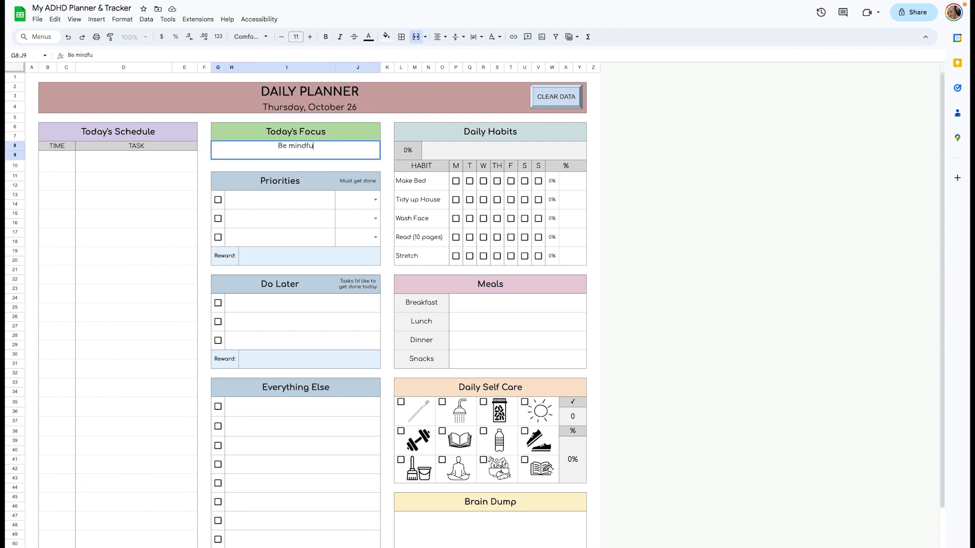
{"action": "left_click", "coordinate": [245, 204]}
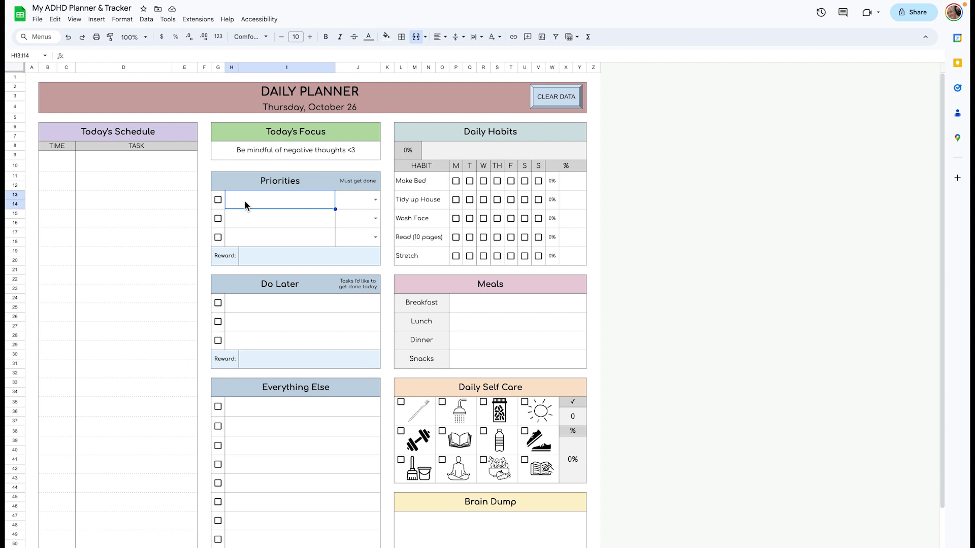
{"action": "left_click", "coordinate": [272, 257]}
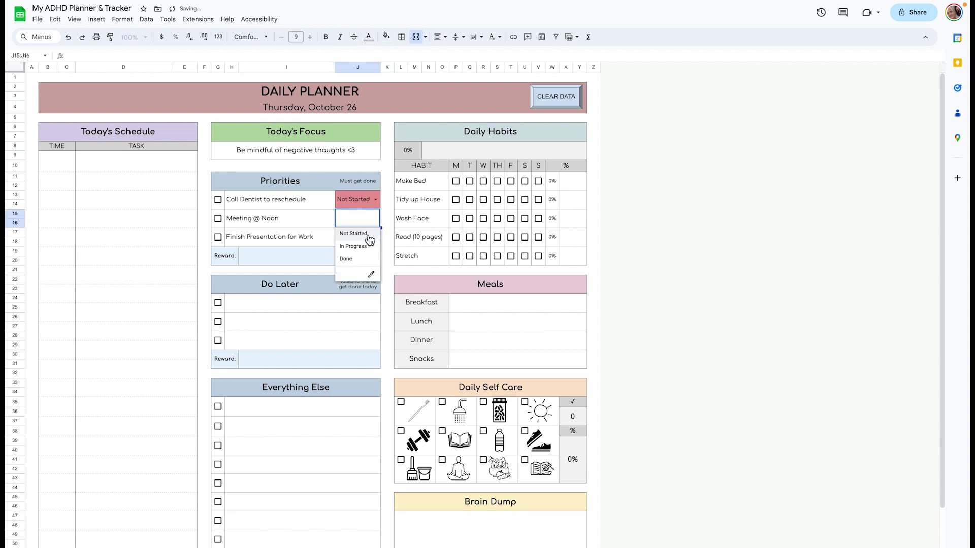
Step: Set priority statuses to Not Started and In Progress; add reward 'Glass of wine during The Golden Bachelor'
{"action": "left_click", "coordinate": [370, 235]}
{"action": "left_click", "coordinate": [375, 242]}
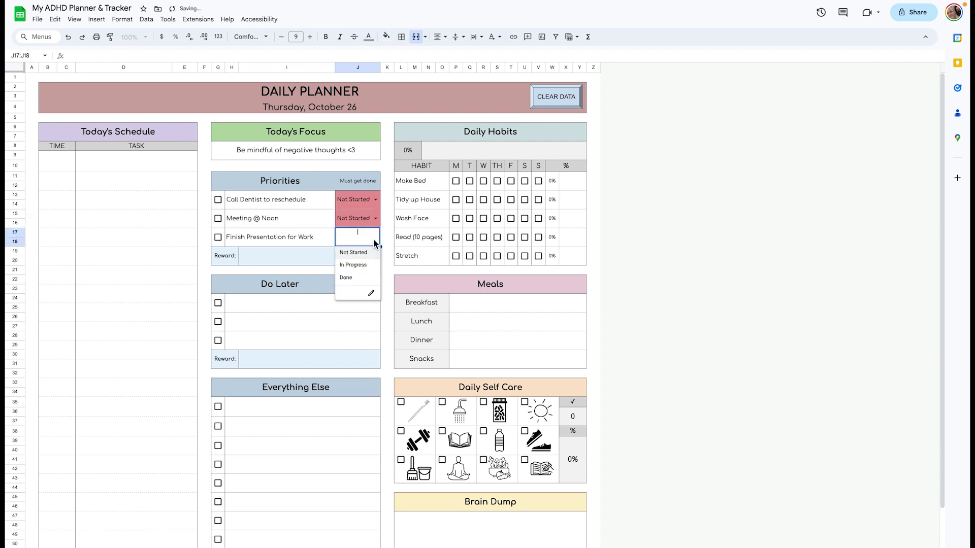
{"action": "left_click", "coordinate": [353, 264]}
{"action": "type", "text": "Glass of wine during The Golden Bachelo"}
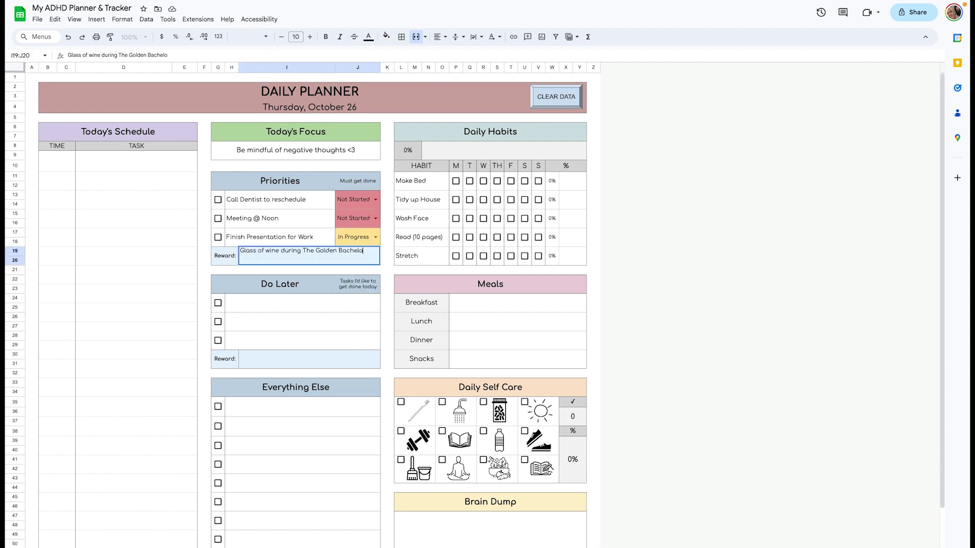
{"action": "type", "text": "r"}
{"action": "key", "text": "Return"}
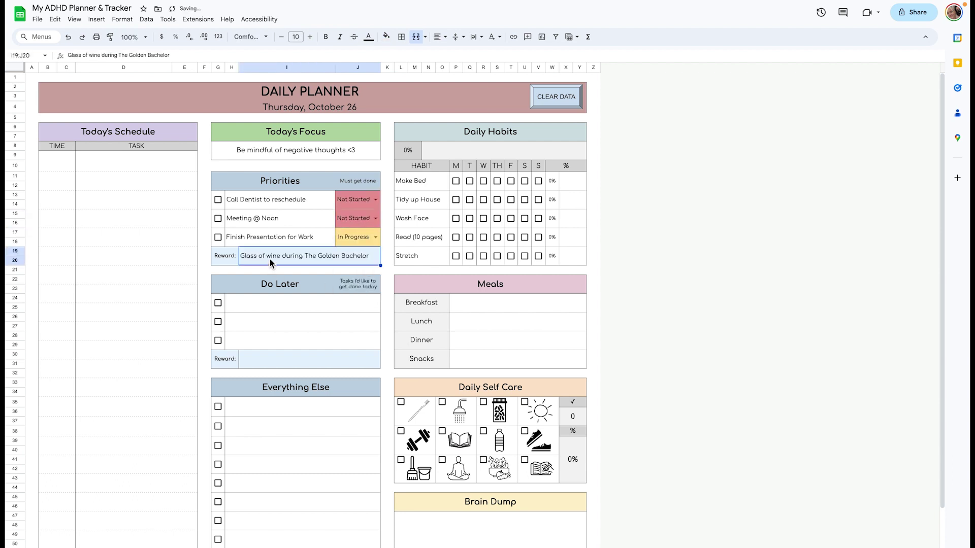
Step: Tick off Call Dentist to reschedule, Meeting @ Noon and Finish Presentation for Work
{"action": "left_click", "coordinate": [218, 200]}
{"action": "left_click", "coordinate": [218, 218]}
{"action": "left_click", "coordinate": [218, 231]}
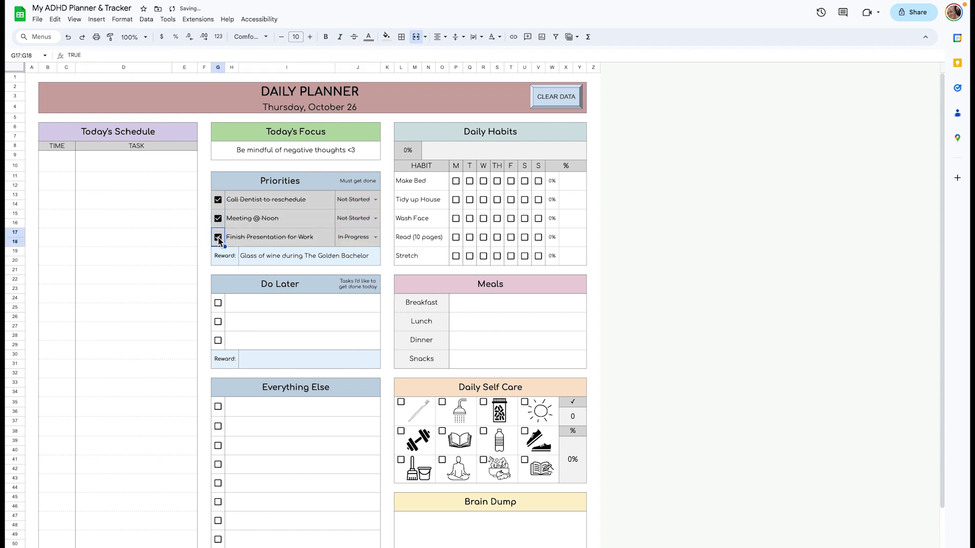
{"action": "left_click", "coordinate": [217, 232]}
{"action": "left_click", "coordinate": [218, 237]}
{"action": "left_click", "coordinate": [274, 308]}
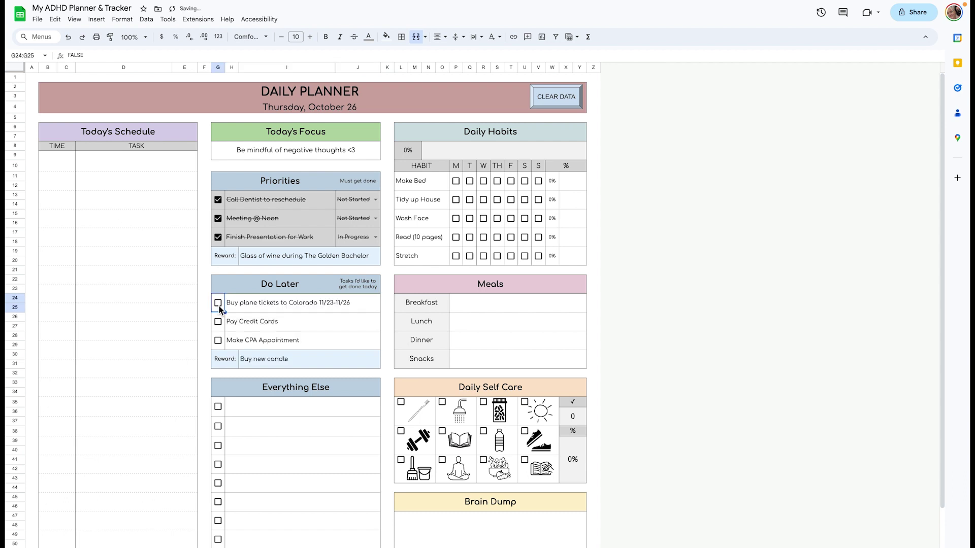
Step: Tick off the Do Later tasks: Colorado plane tickets, Pay Credit Cards, Make CPA Appointment
{"action": "left_click", "coordinate": [218, 302]}
{"action": "left_click", "coordinate": [218, 321]}
{"action": "left_click", "coordinate": [218, 341]}
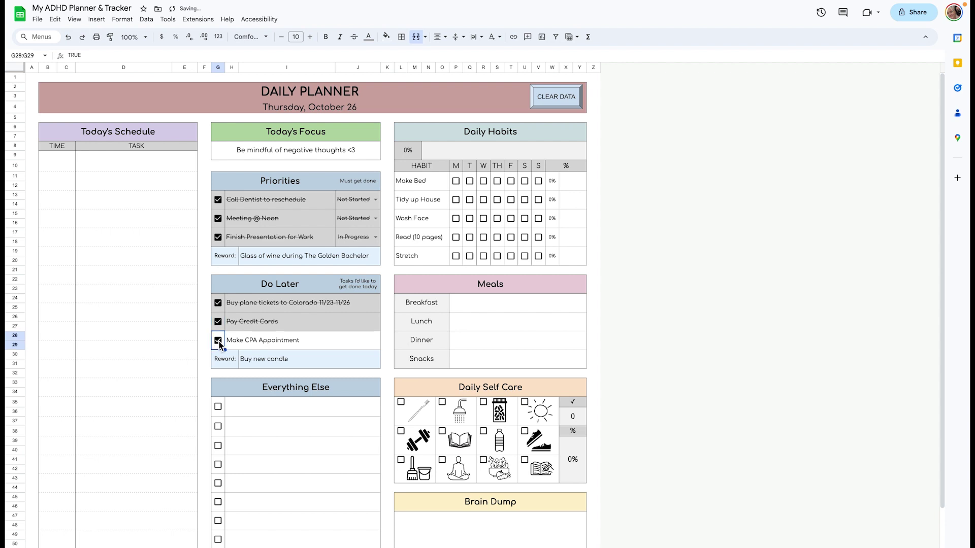
{"action": "left_click", "coordinate": [292, 362]}
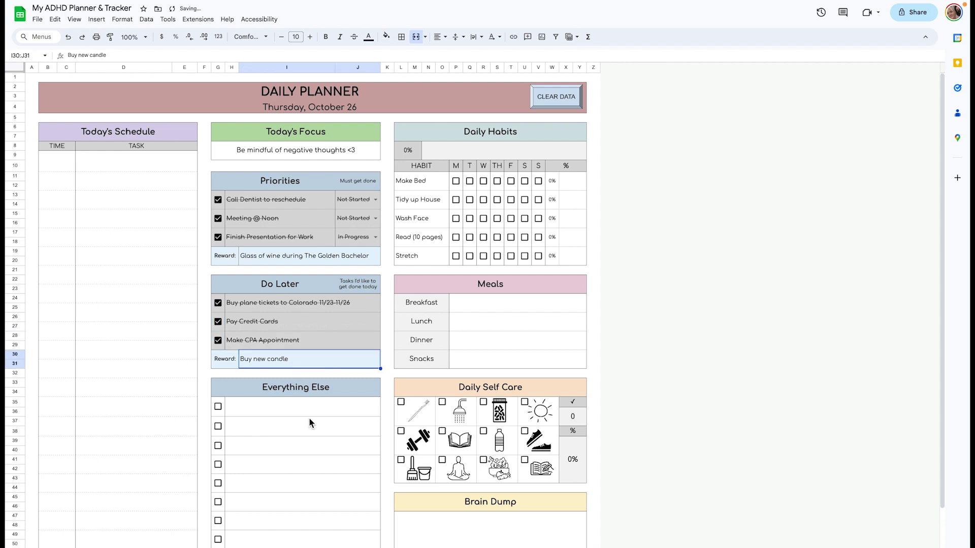
Step: Complete the Everything Else list and tick Get Oil Change, Buy new Printer, Cancel Hulu subscription
{"action": "scroll", "coordinate": [309, 419], "scroll_direction": "down", "scroll_amount": 3}
{"action": "left_click", "coordinate": [298, 341]}
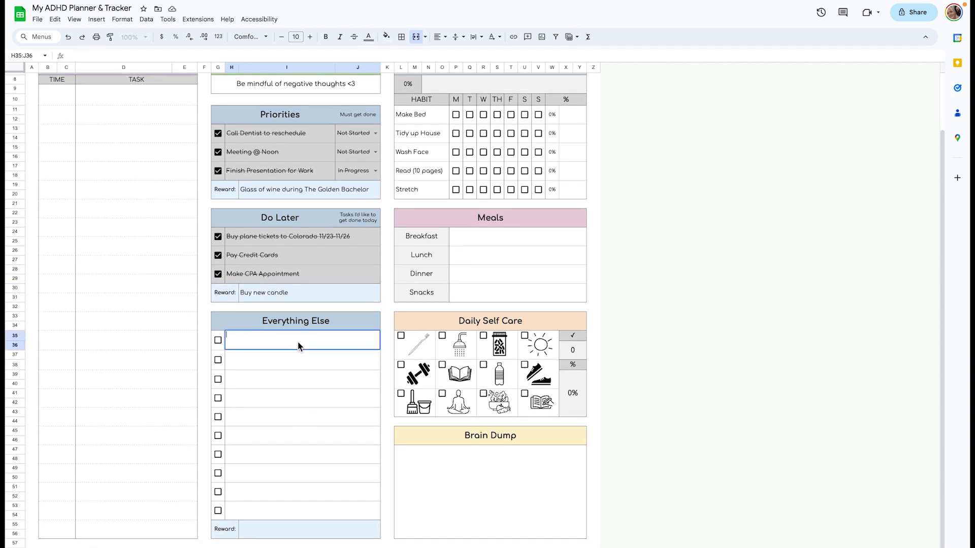
{"action": "double_click", "coordinate": [298, 341]}
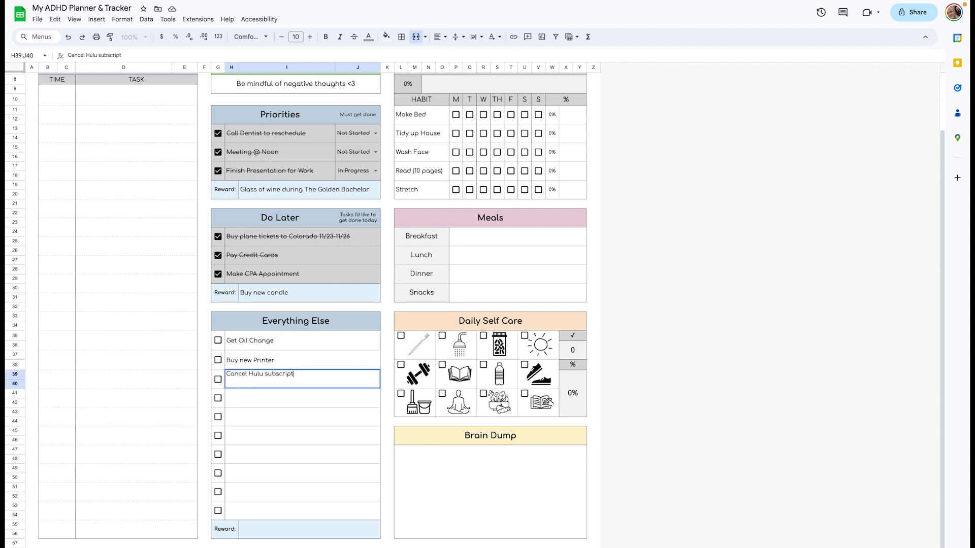
{"action": "type", "text": "ion"}
{"action": "left_click", "coordinate": [218, 340]}
{"action": "left_click", "coordinate": [218, 360]}
{"action": "left_click", "coordinate": [218, 379]}
{"action": "scroll", "coordinate": [331, 365], "scroll_direction": "up", "scroll_amount": 3}
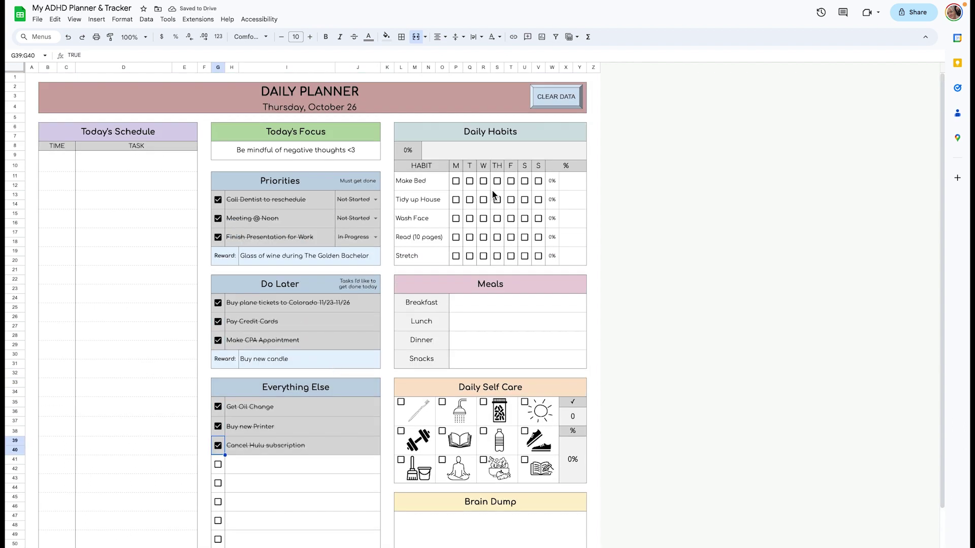
{"action": "left_click", "coordinate": [446, 185]}
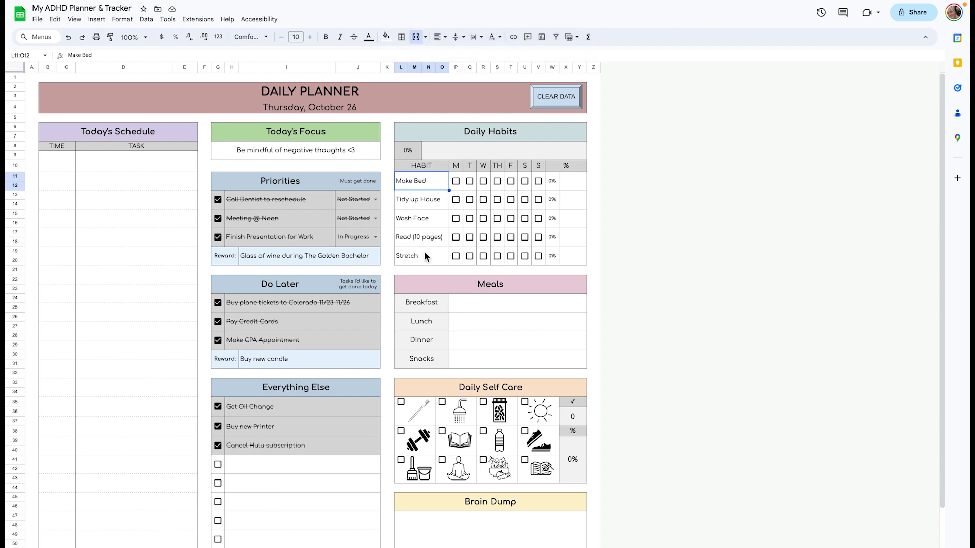
Step: Tick Thursday for Make Bed, Tidy up House, Wash Face, Read (10 pages) and Stretch, reaching 14%
{"action": "left_click", "coordinate": [497, 181]}
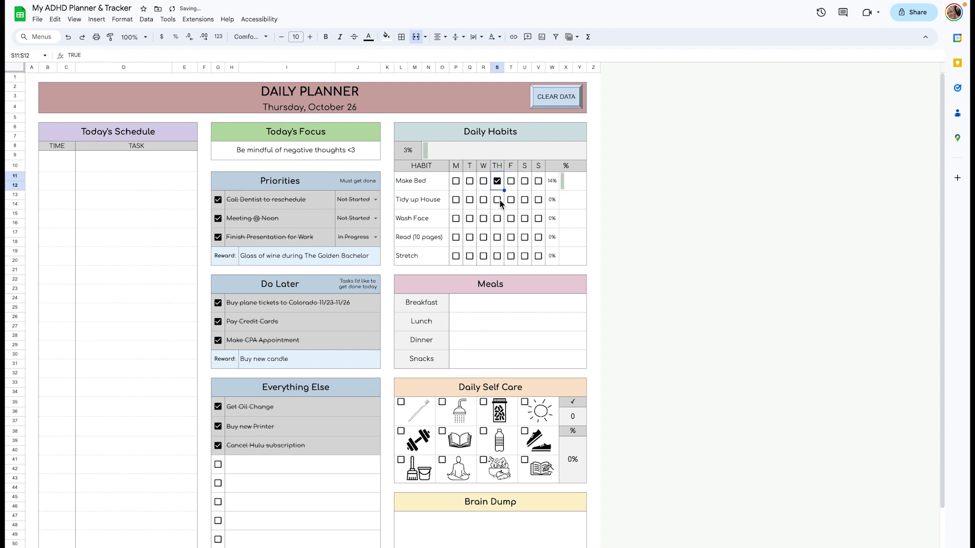
{"action": "left_click", "coordinate": [497, 199]}
{"action": "left_click", "coordinate": [498, 218]}
{"action": "left_click", "coordinate": [498, 237]}
{"action": "left_click", "coordinate": [498, 256]}
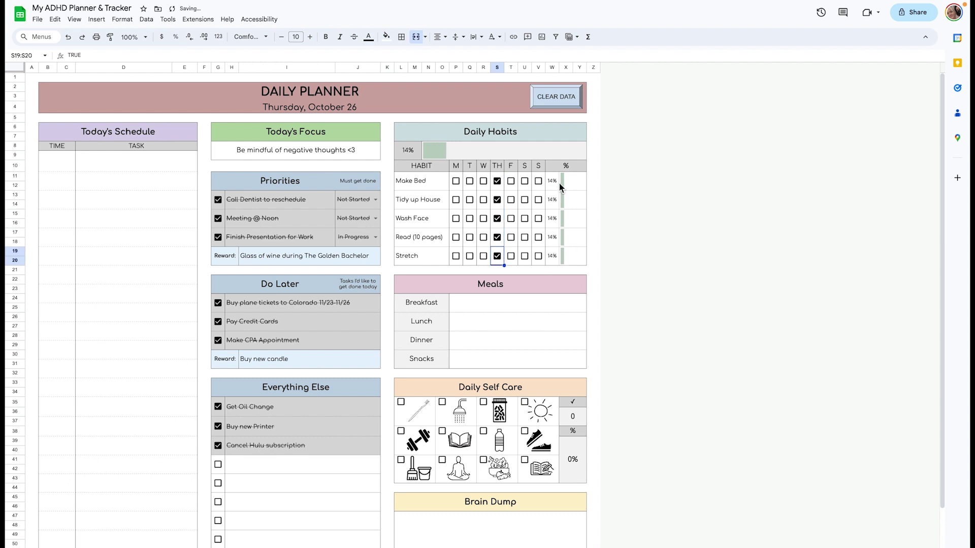
{"action": "left_click_drag", "start_coordinate": [578, 181], "coordinate": [410, 176]}
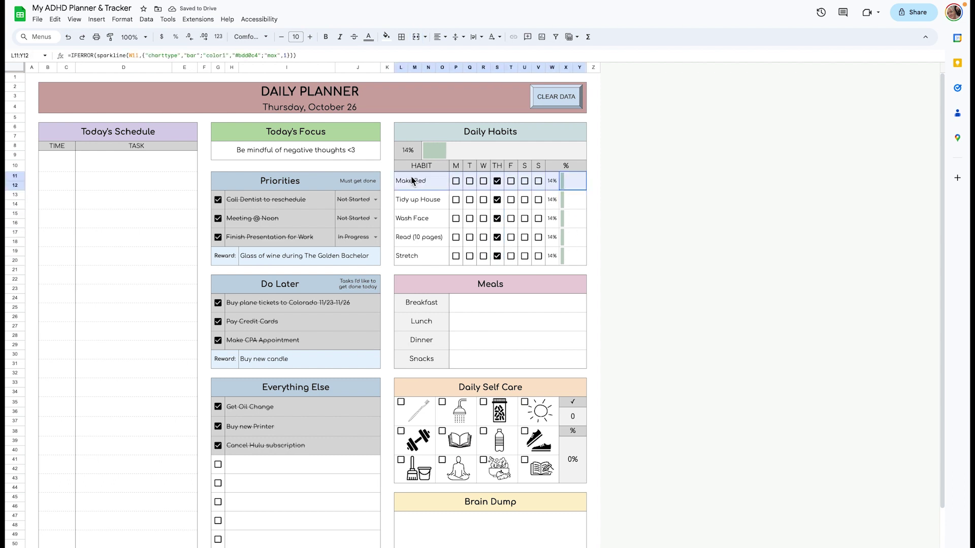
{"action": "left_click", "coordinate": [459, 154]}
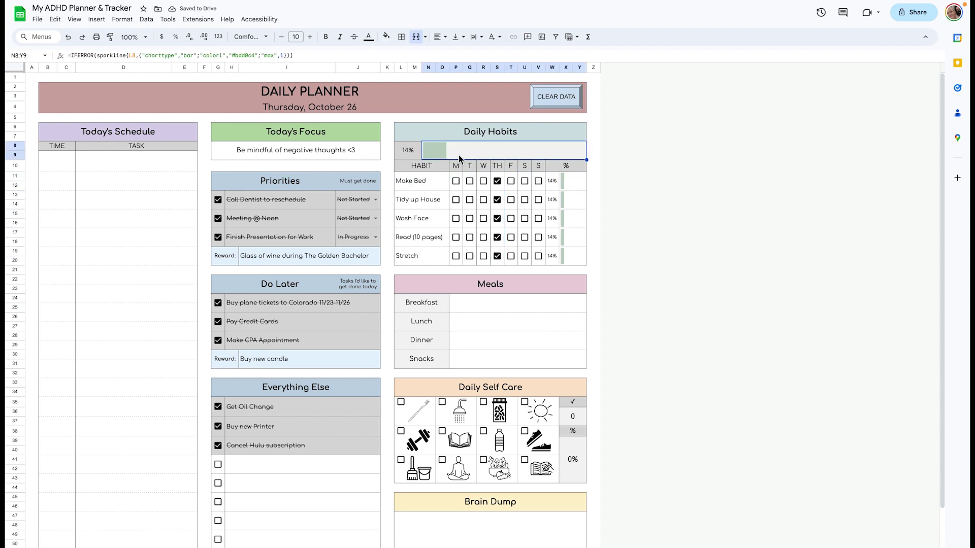
{"action": "double_click", "coordinate": [476, 309]}
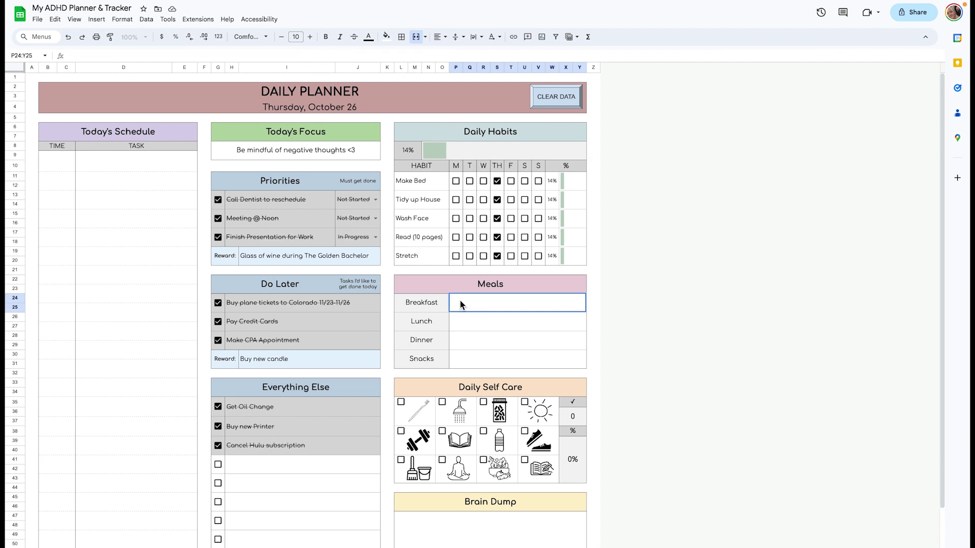
Step: Tick the first eight self-care items, from toothbrush and shower through water bottle and shoe
{"action": "scroll", "coordinate": [479, 464], "scroll_direction": "down", "scroll_amount": 2}
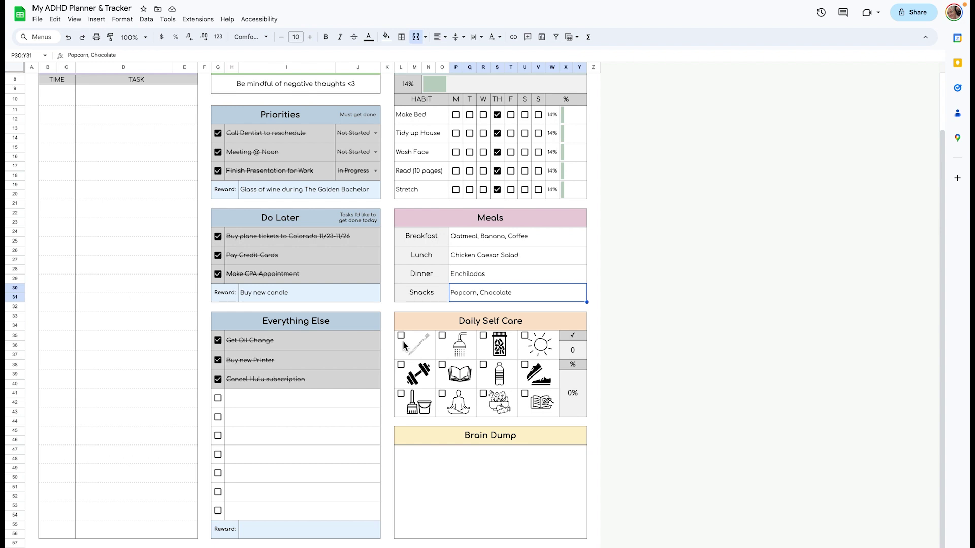
{"action": "left_click", "coordinate": [401, 336]}
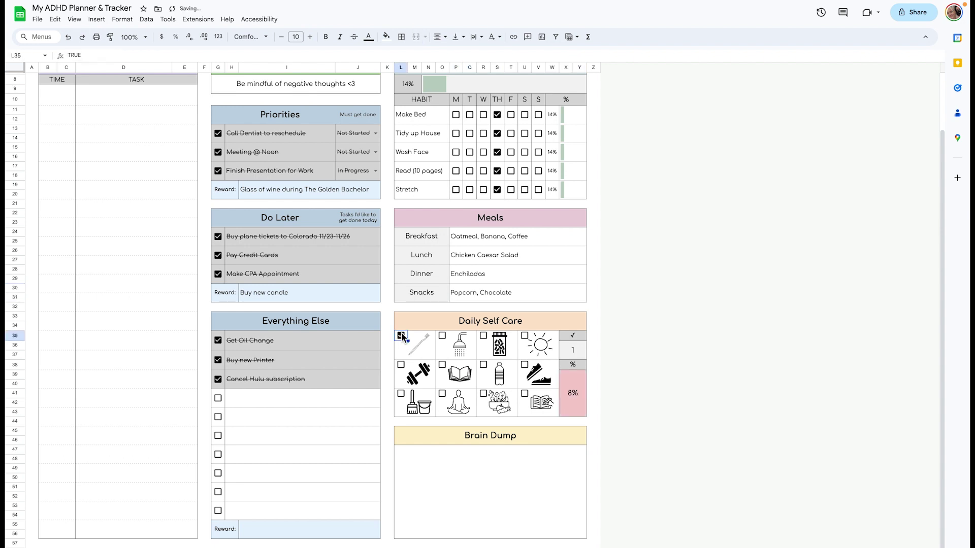
{"action": "left_click", "coordinate": [442, 336]}
{"action": "left_click", "coordinate": [482, 336]}
{"action": "left_click", "coordinate": [524, 336]}
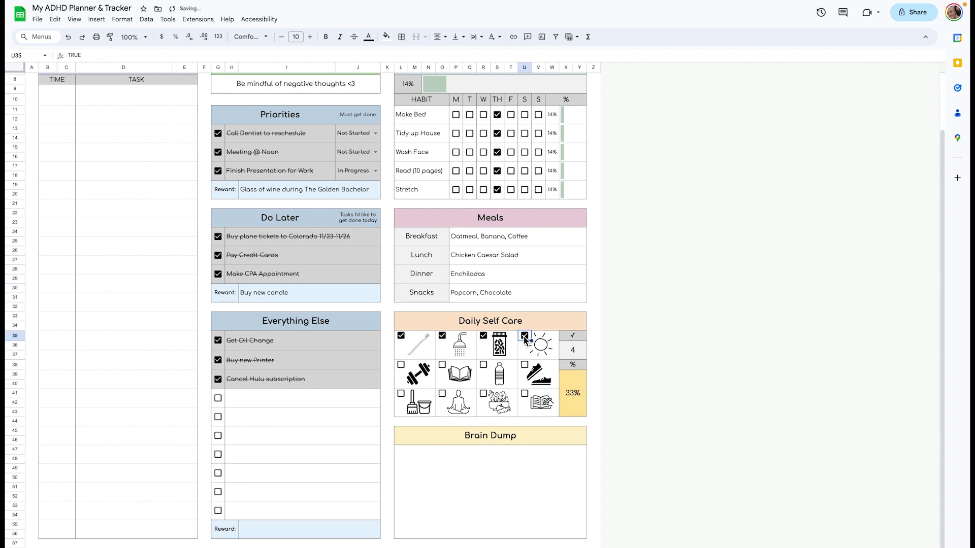
{"action": "left_click", "coordinate": [401, 365]}
{"action": "left_click", "coordinate": [442, 364]}
{"action": "left_click", "coordinate": [483, 364]}
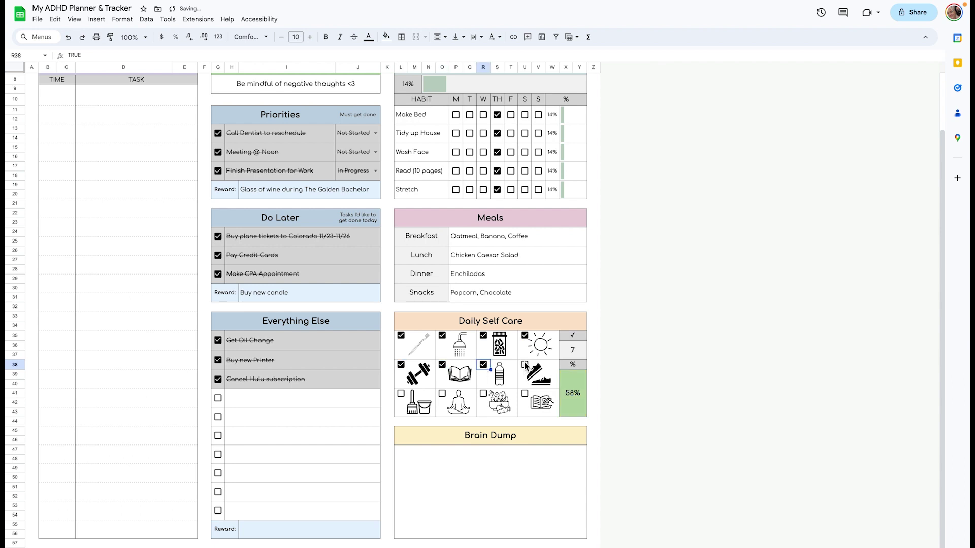
{"action": "left_click", "coordinate": [525, 365]}
Step: Tick the cleaning, meditation, plant and last self-care items, bringing self-care to 100%
{"action": "left_click", "coordinate": [401, 394]}
{"action": "left_click", "coordinate": [442, 393]}
{"action": "left_click", "coordinate": [483, 394]}
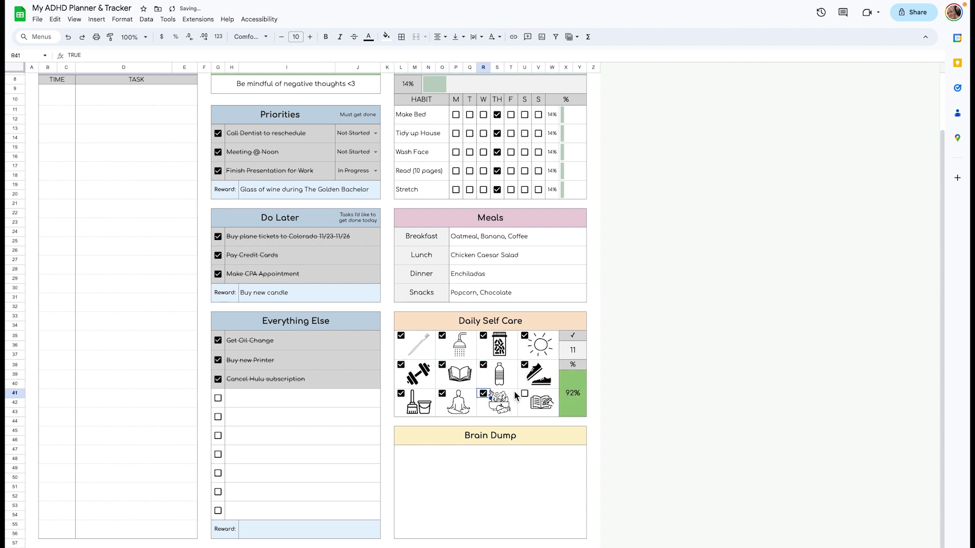
{"action": "left_click", "coordinate": [524, 394]}
{"action": "left_click", "coordinate": [573, 381]}
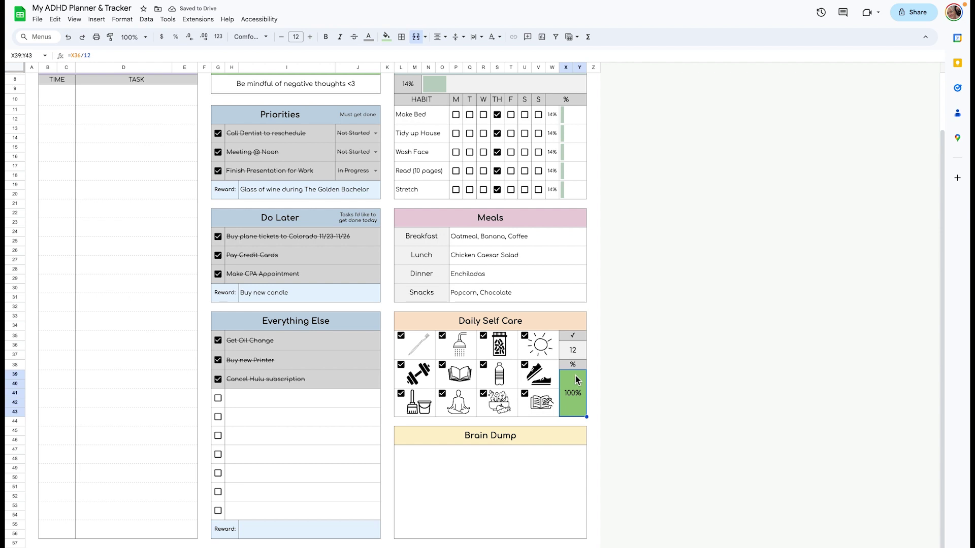
{"action": "left_click", "coordinate": [413, 450]}
Step: Add a Brain Dump note ending with 'next month'
{"action": "left_click", "coordinate": [416, 458]}
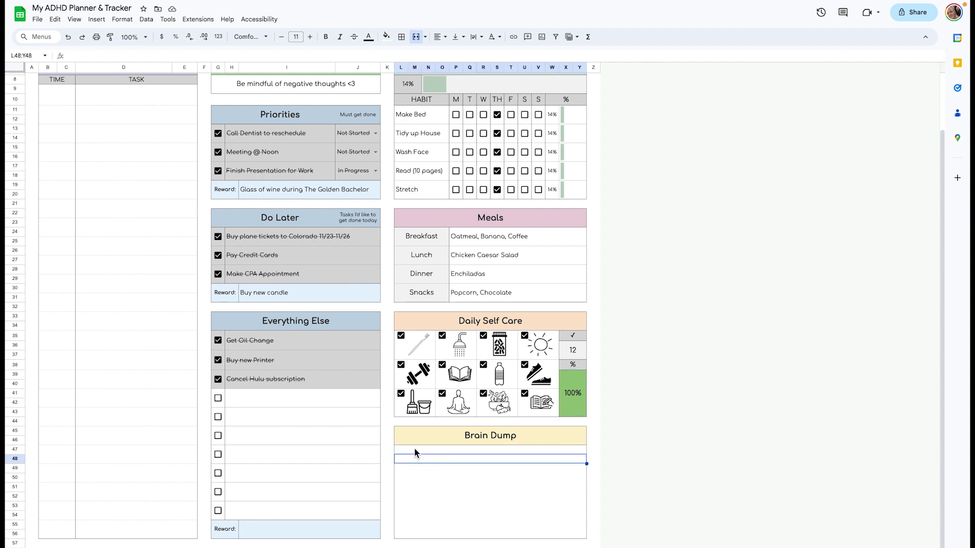
{"action": "double_click", "coordinate": [415, 449]}
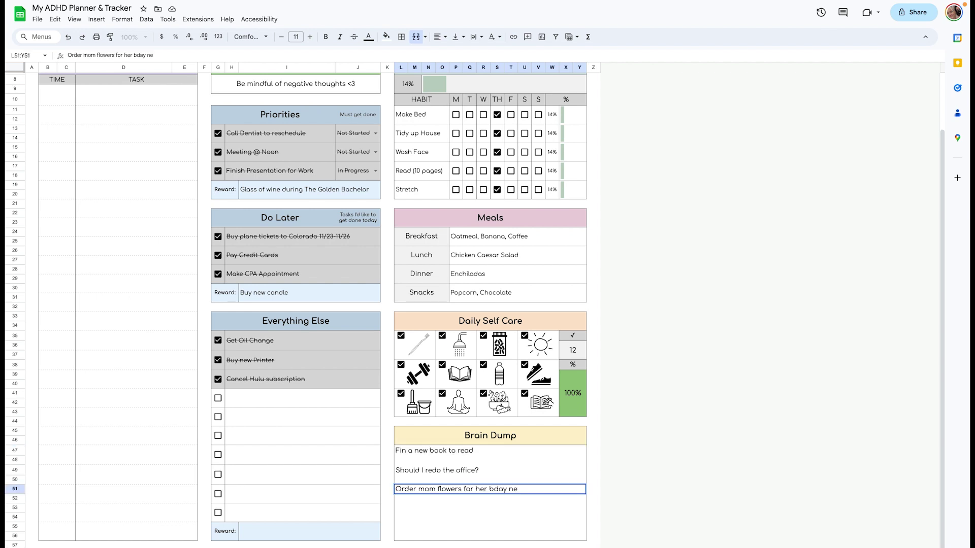
{"action": "type", "text": "next month"}
{"action": "key", "text": "Return"}
Step: Schedule 'Wake up' at 7:00 AM in Today's Schedule, then run CLEAR DATA to wipe the planner
{"action": "scroll", "coordinate": [74, 163], "scroll_direction": "up", "scroll_amount": 3}
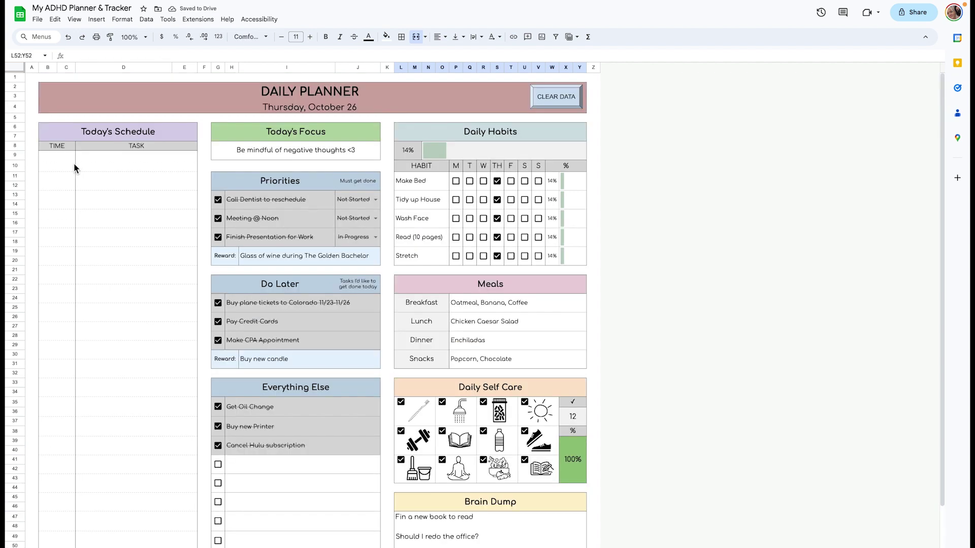
{"action": "left_click", "coordinate": [58, 166]}
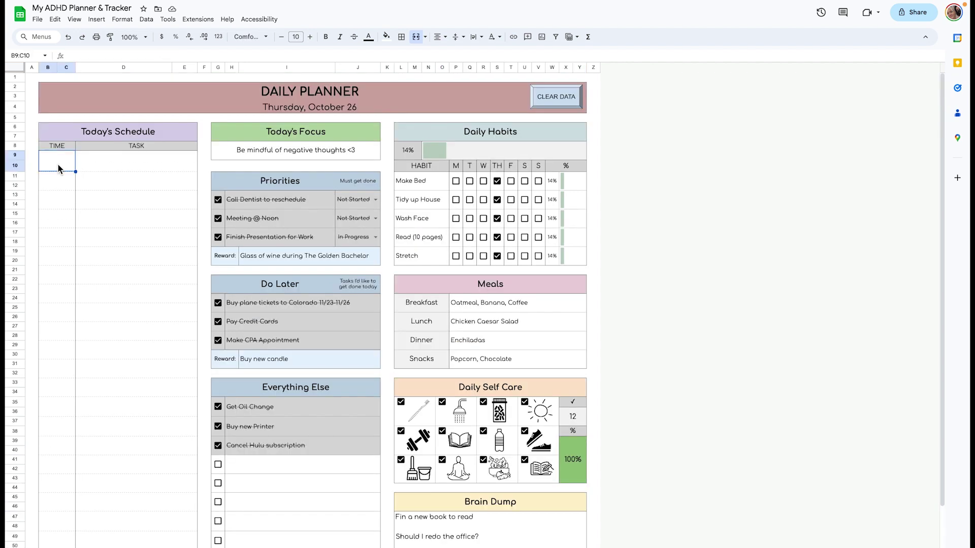
{"action": "type", "text": "7:00 AM"}
{"action": "left_click", "coordinate": [89, 173]}
{"action": "left_click", "coordinate": [90, 166]}
{"action": "type", "text": "Wake u"}
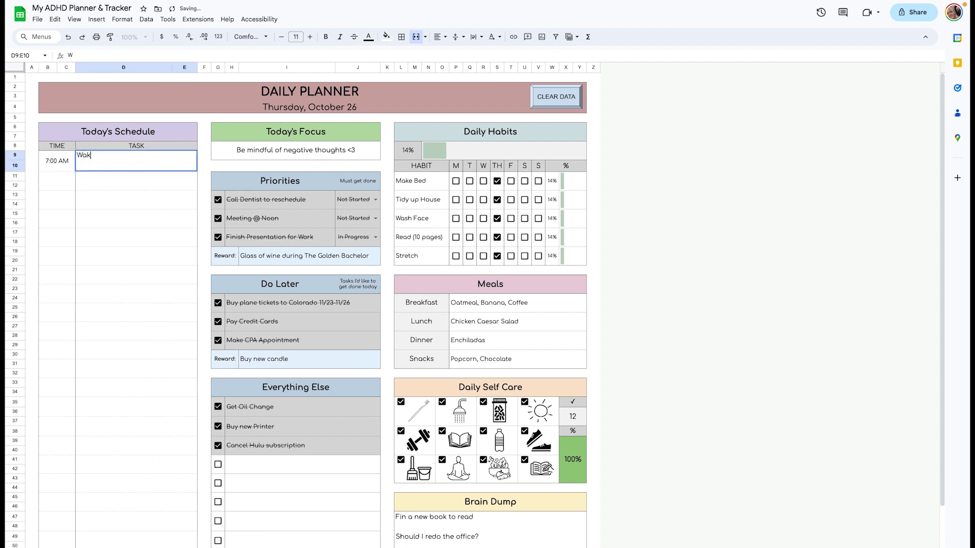
{"action": "type", "text": "p"}
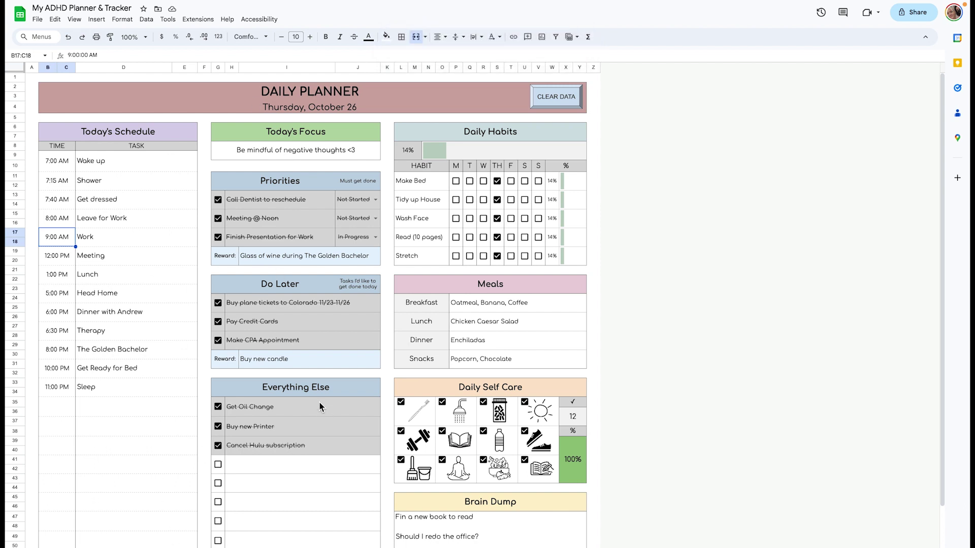
{"action": "left_click", "coordinate": [574, 96]}
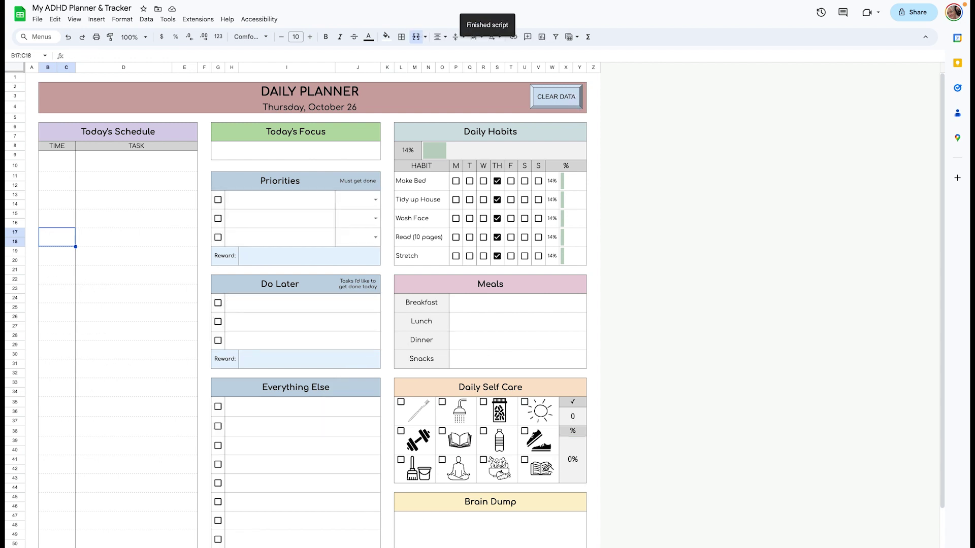
Step: Untick every Daily Habits checkbox so all habit percentages drop to 0%
{"action": "left_click_drag", "start_coordinate": [418, 178], "coordinate": [500, 260]}
{"action": "left_click", "coordinate": [434, 185]}
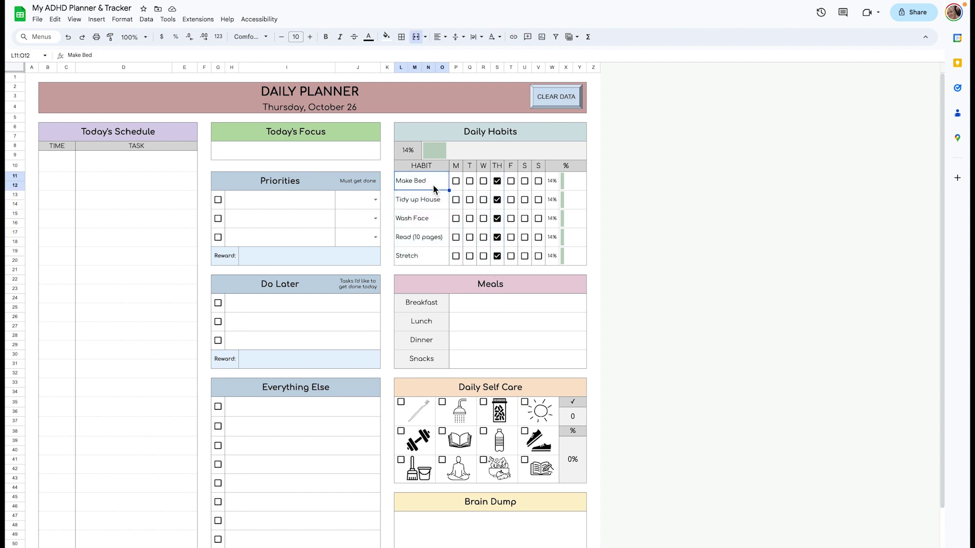
{"action": "left_click_drag", "start_coordinate": [542, 193], "coordinate": [454, 259]}
{"action": "key", "text": "Delete"}
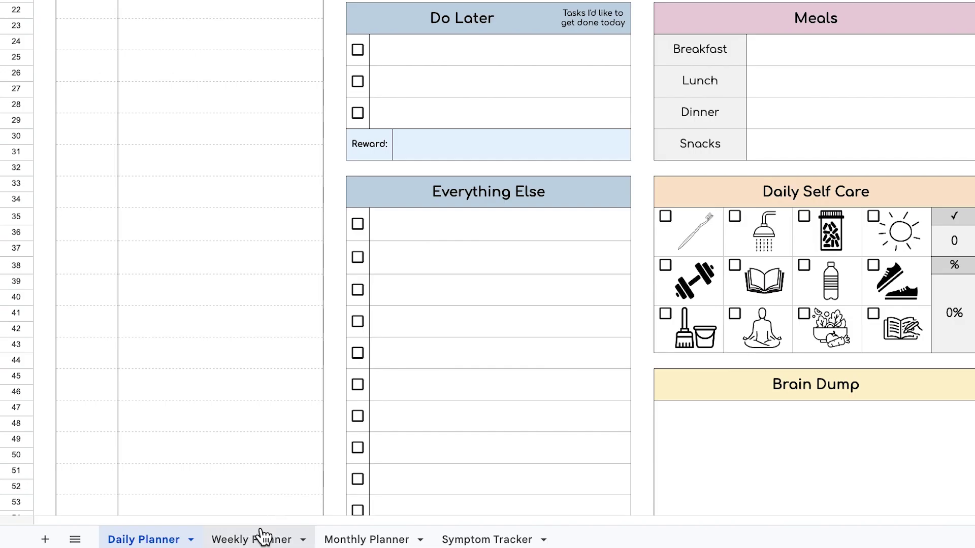
{"action": "left_click", "coordinate": [287, 543]}
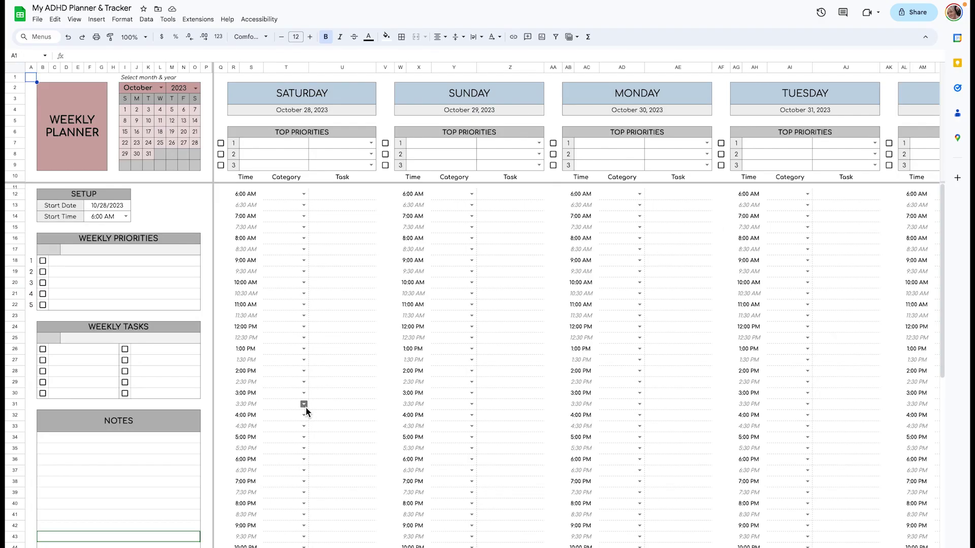
Step: Set the Weekly Planner start date to 10/30/2023, leaving the mini calendar on October
{"action": "left_click", "coordinate": [160, 88]}
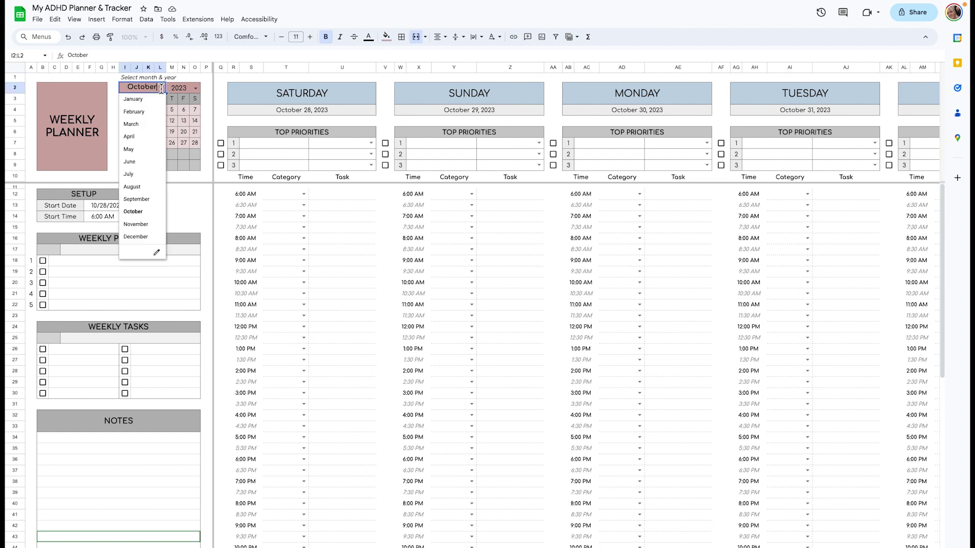
{"action": "left_click", "coordinate": [153, 223]}
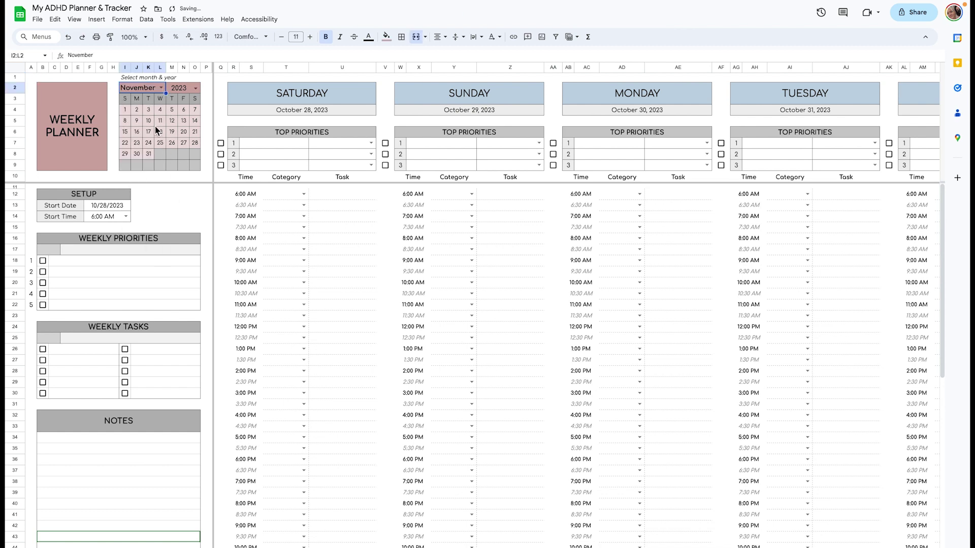
{"action": "left_click", "coordinate": [162, 88]}
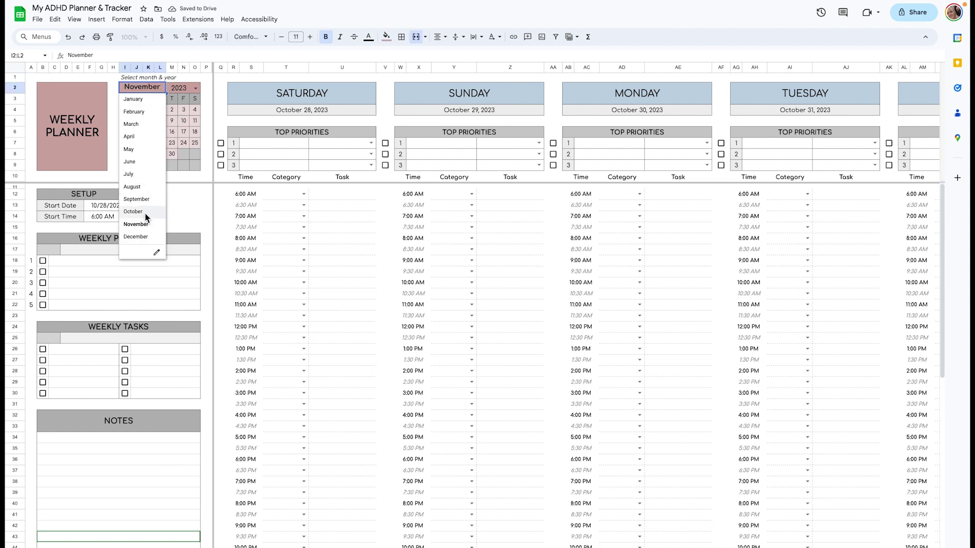
{"action": "left_click", "coordinate": [145, 212]}
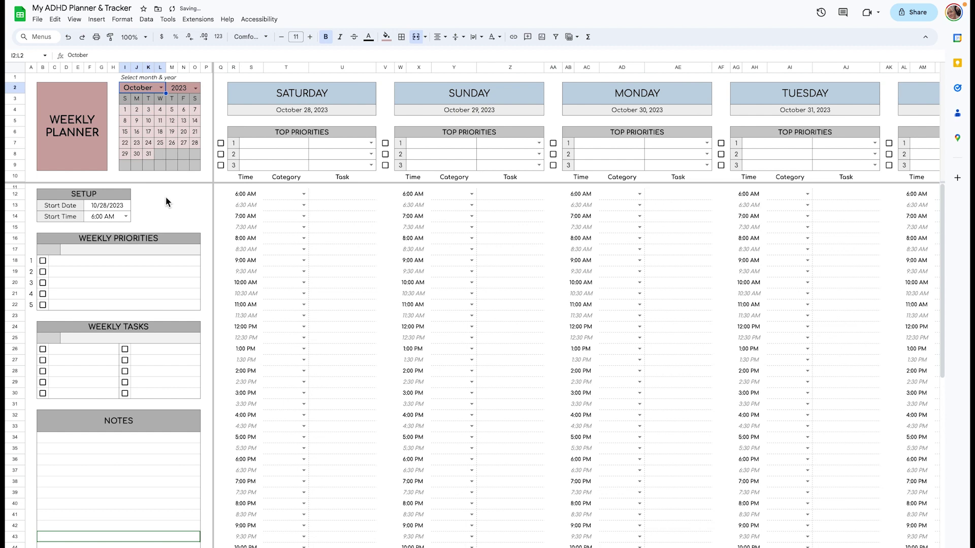
{"action": "double_click", "coordinate": [106, 205]}
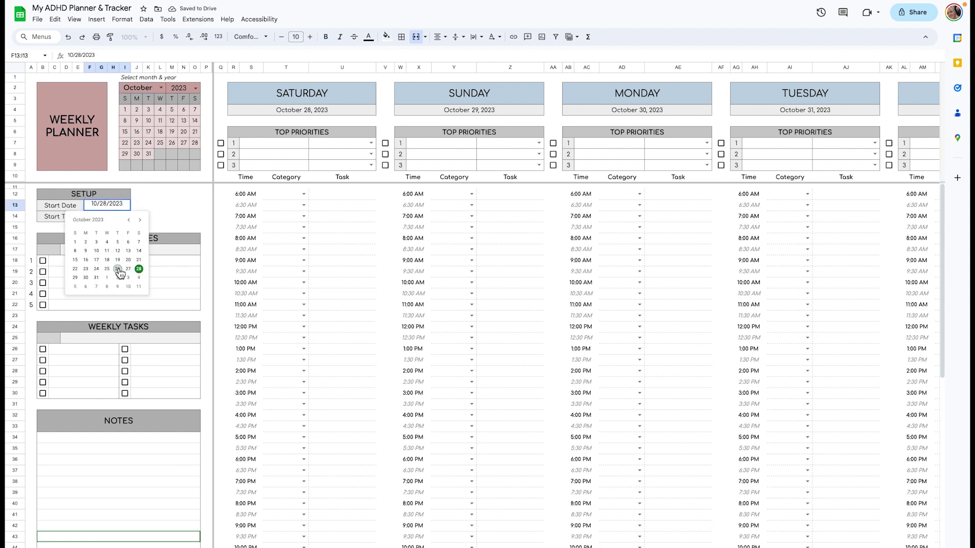
{"action": "left_click", "coordinate": [86, 278]}
{"action": "left_click", "coordinate": [291, 110]}
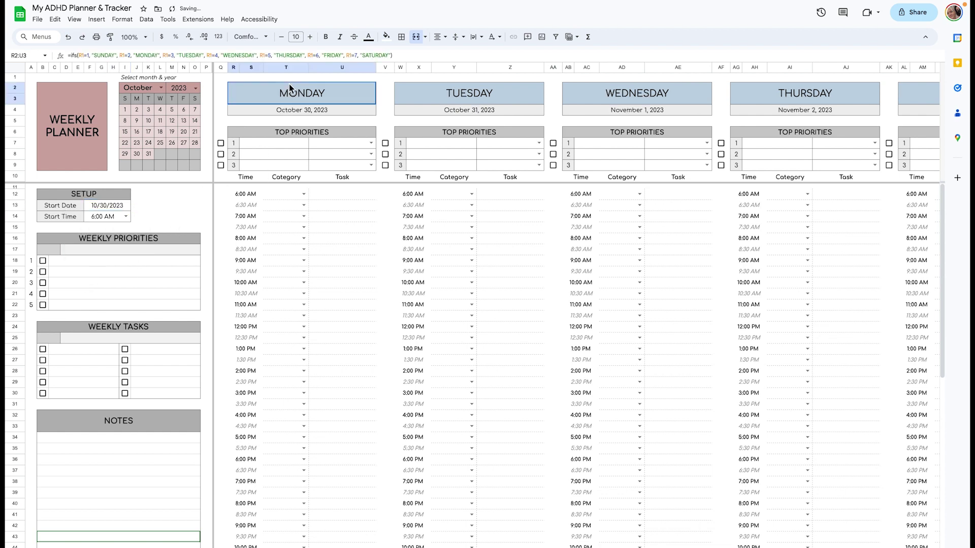
{"action": "left_click", "coordinate": [448, 110]}
{"action": "left_click", "coordinate": [330, 94]}
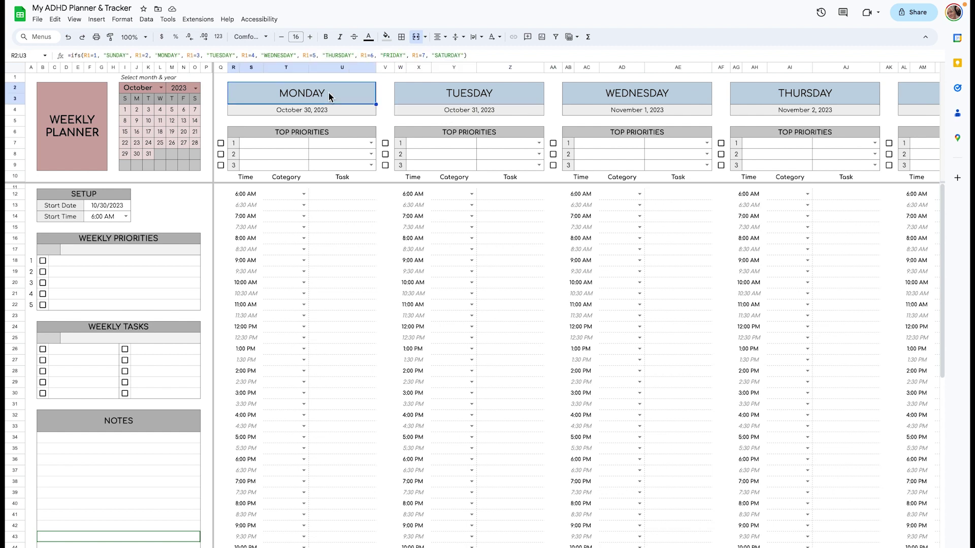
Step: Set the Start Time to 7:00 AM so each day's schedule begins at 7:00 AM
{"action": "left_click", "coordinate": [245, 194]}
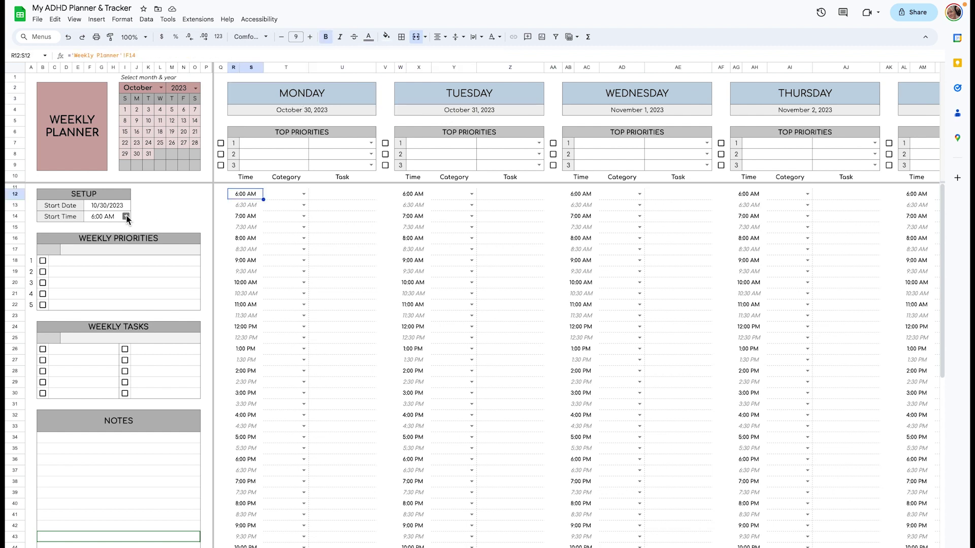
{"action": "left_click", "coordinate": [127, 217]}
{"action": "left_click", "coordinate": [112, 277]}
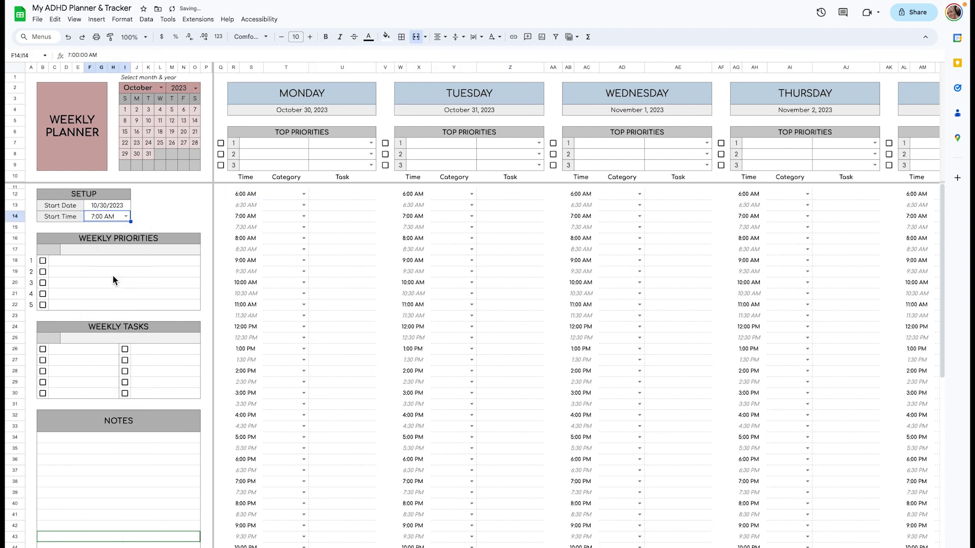
{"action": "left_click", "coordinate": [250, 194]}
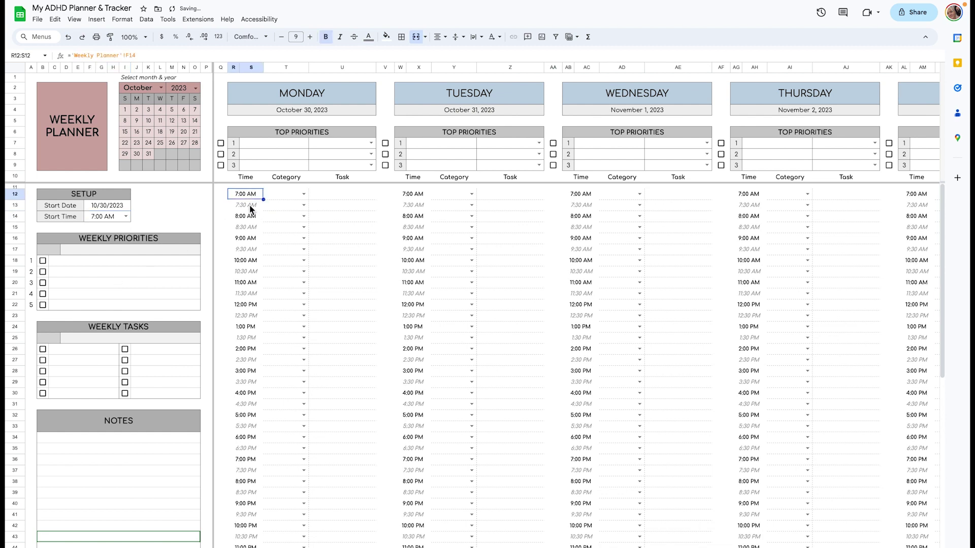
{"action": "double_click", "coordinate": [158, 259]}
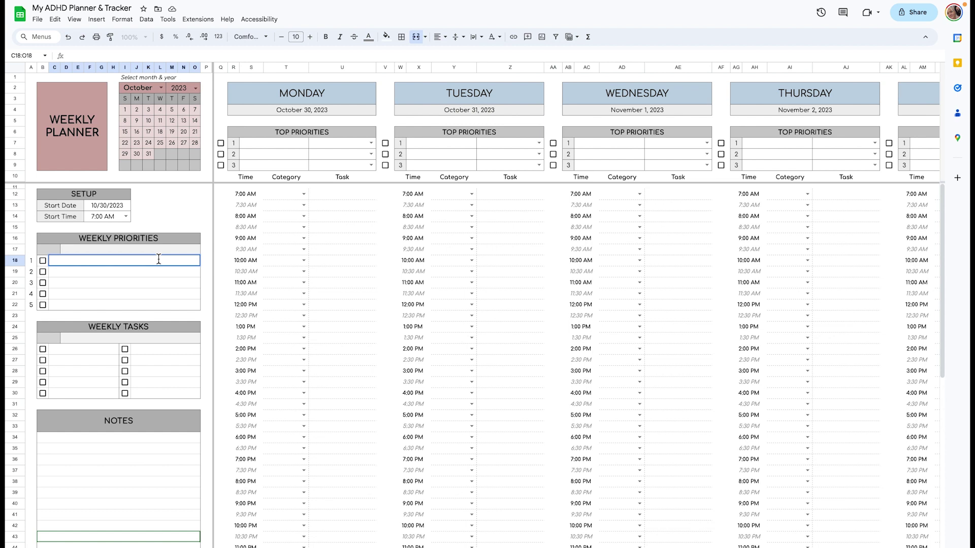
Step: Enter 'Finish Presentation for Work' as a weekly priority and 'Laundry' as a weekly task
{"action": "type", "text": "Finish Presentation for Work"}
{"action": "key", "text": "Return"}
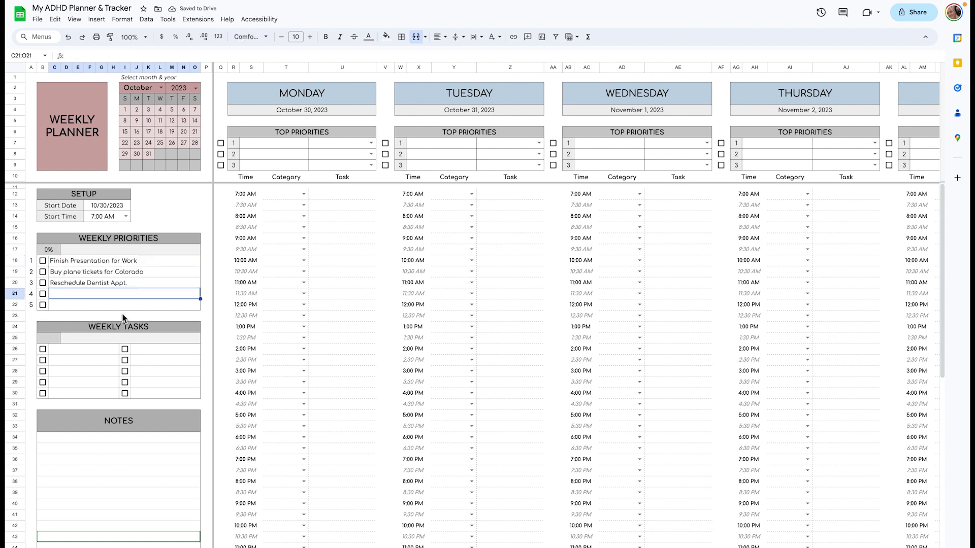
{"action": "double_click", "coordinate": [96, 347]}
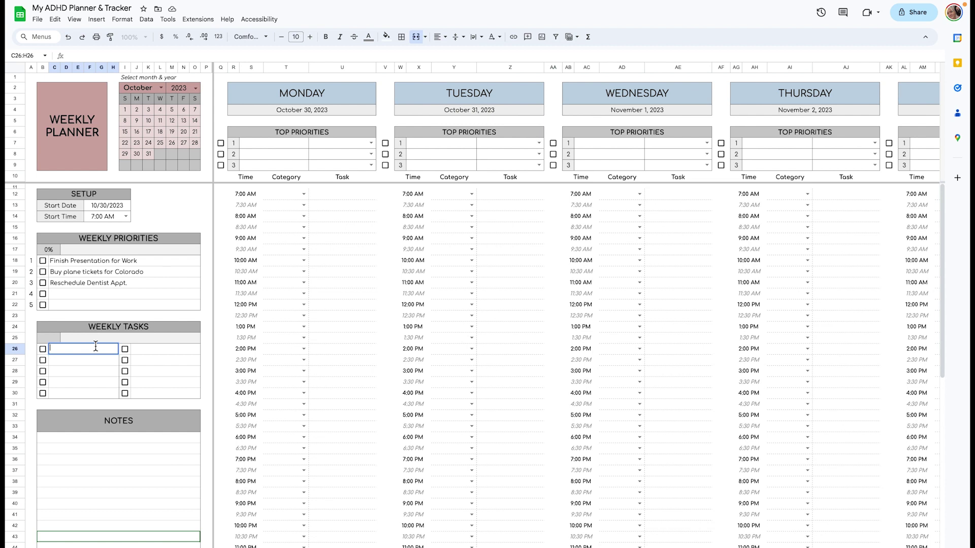
{"action": "type", "text": "Laundry"}
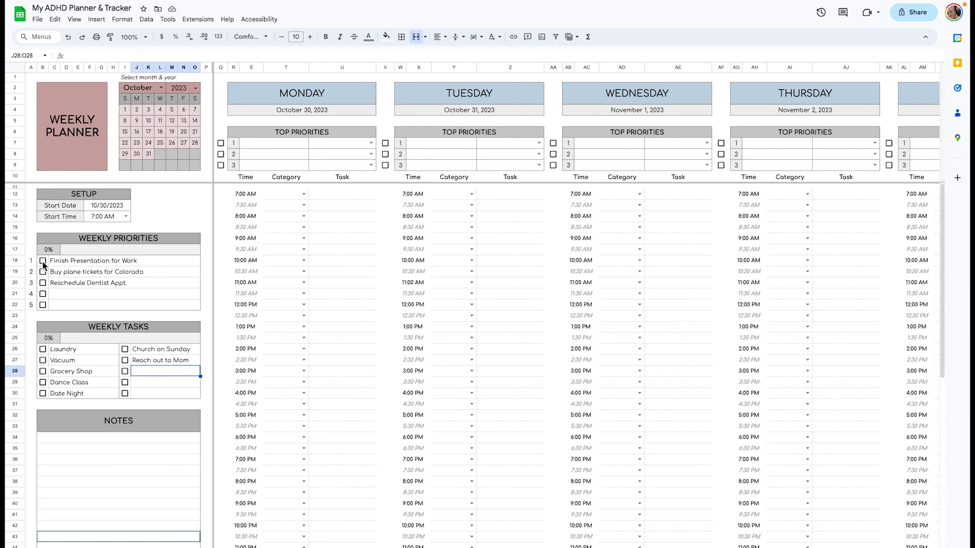
Step: Tick off the three weekly priorities, from Finish Presentation for Work to Reschedule Dentist Appt
{"action": "left_click", "coordinate": [42, 261]}
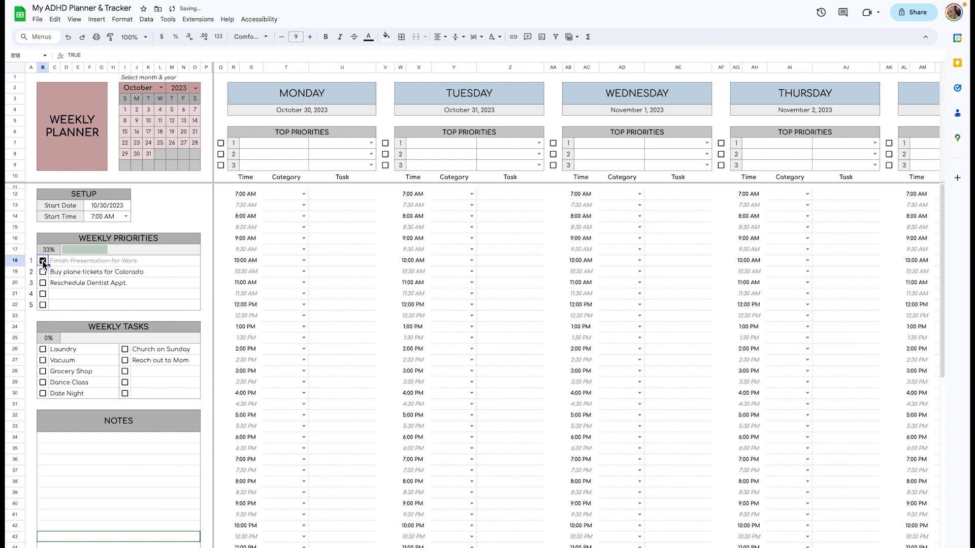
{"action": "left_click", "coordinate": [43, 272]}
{"action": "left_click", "coordinate": [43, 282]}
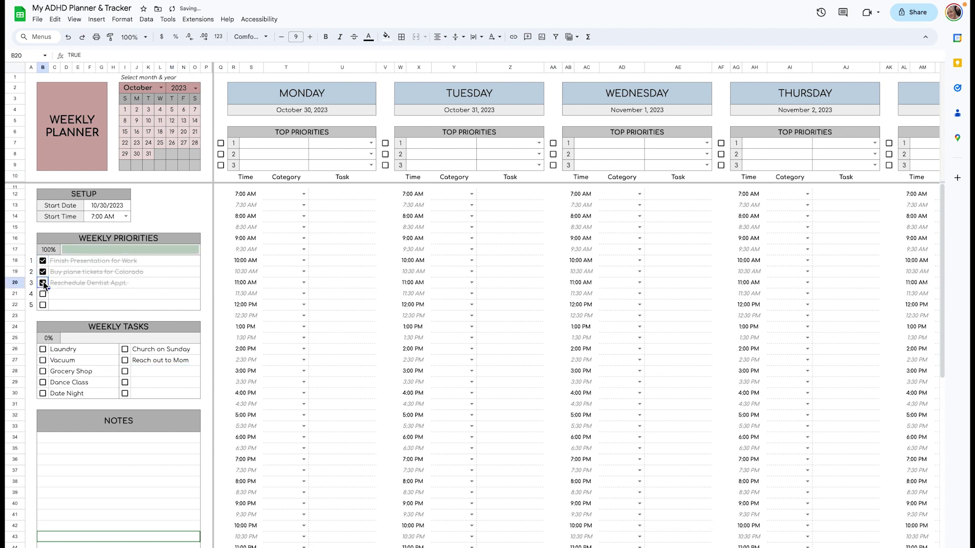
{"action": "left_click", "coordinate": [104, 250]}
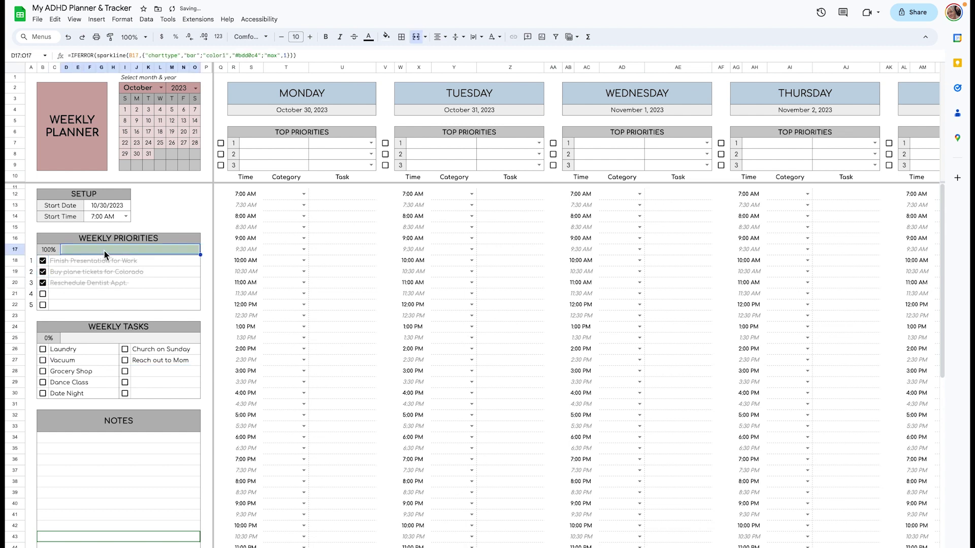
Step: Tick off all seven weekly tasks, Laundry through Reach out to Mom, reaching 100%
{"action": "left_click", "coordinate": [43, 349]}
{"action": "left_click", "coordinate": [43, 360]}
{"action": "left_click", "coordinate": [43, 371]}
{"action": "left_click", "coordinate": [43, 382]}
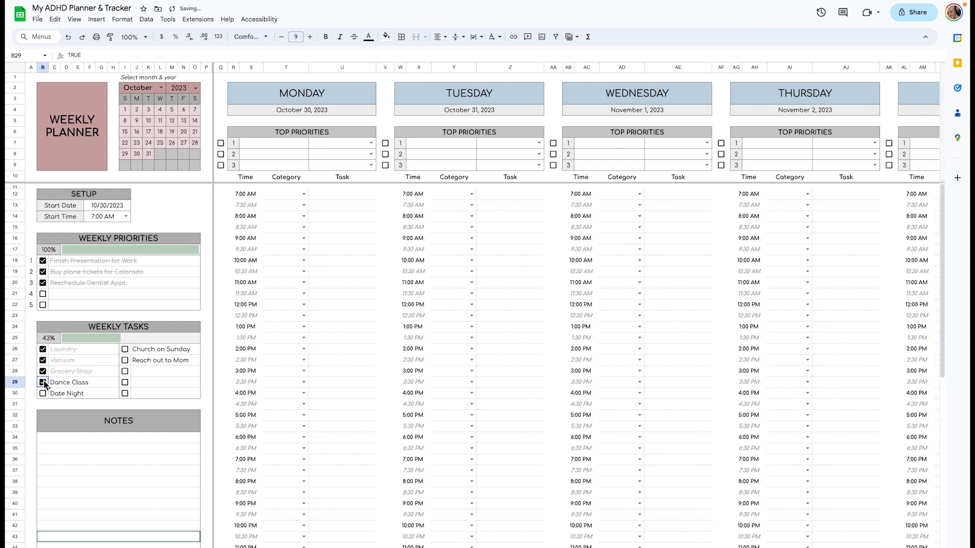
{"action": "left_click", "coordinate": [43, 394]}
{"action": "left_click", "coordinate": [125, 350]}
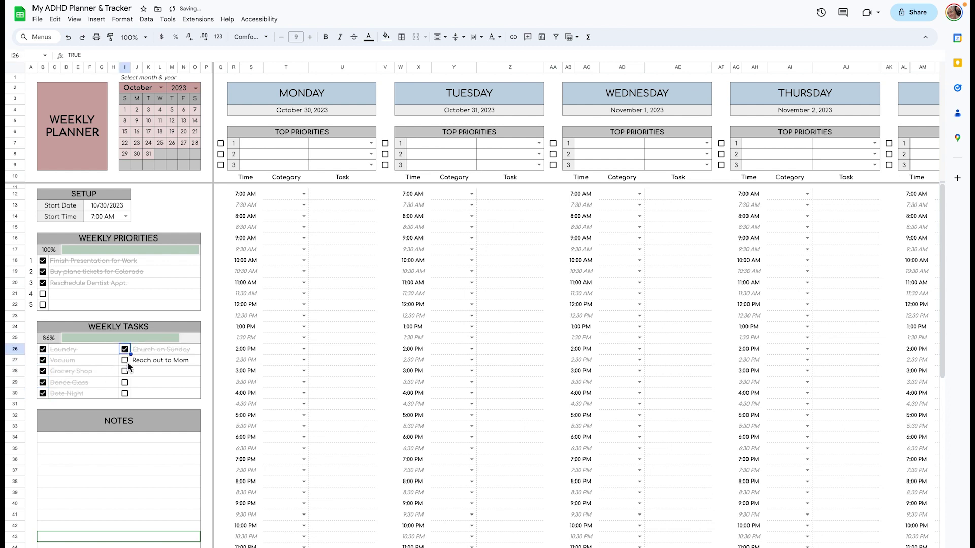
{"action": "left_click", "coordinate": [125, 361]}
{"action": "left_click", "coordinate": [81, 446]}
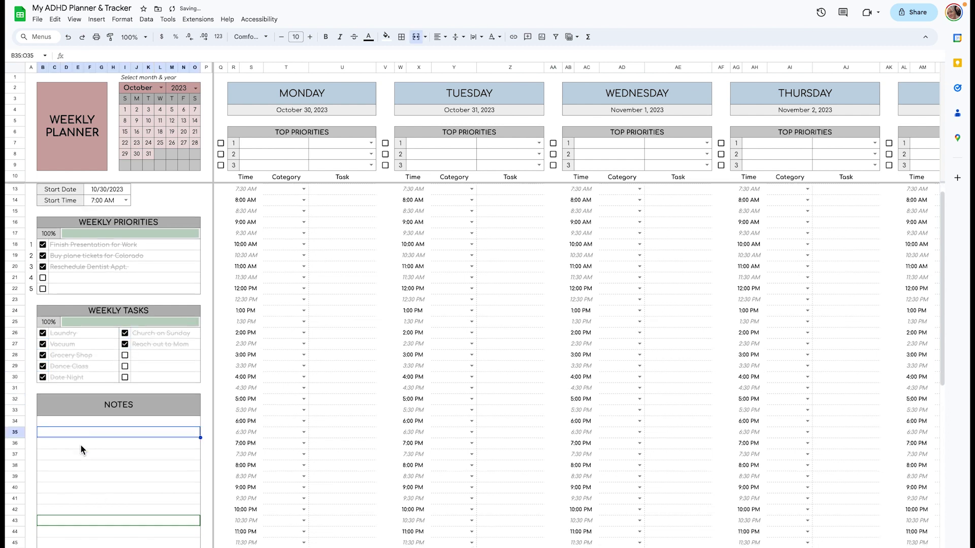
{"action": "scroll", "coordinate": [80, 444], "scroll_direction": "down", "scroll_amount": 5}
{"action": "scroll", "coordinate": [132, 441], "scroll_direction": "up", "scroll_amount": 5}
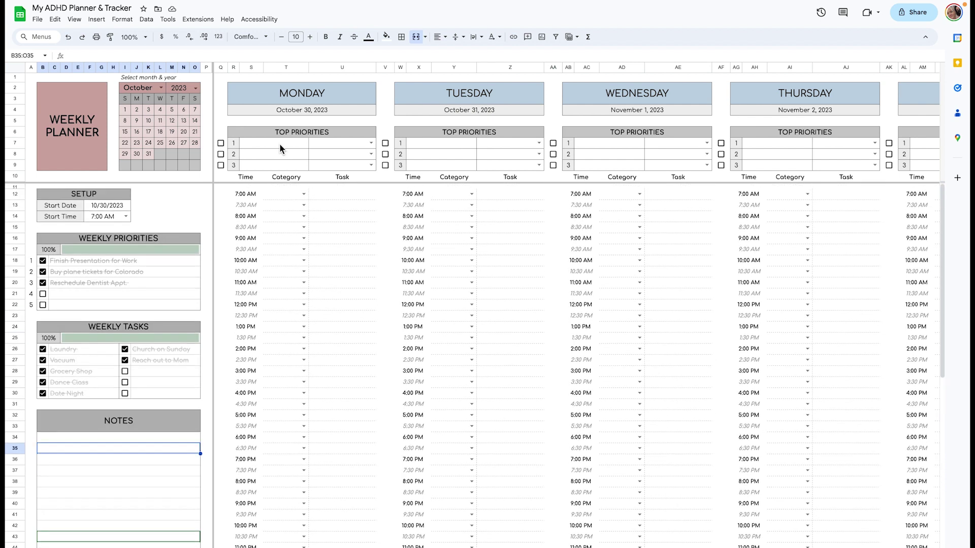
Step: Work through the top-priority slots for Monday, Wednesday and Thursday in the weekly planner
{"action": "double_click", "coordinate": [279, 144]}
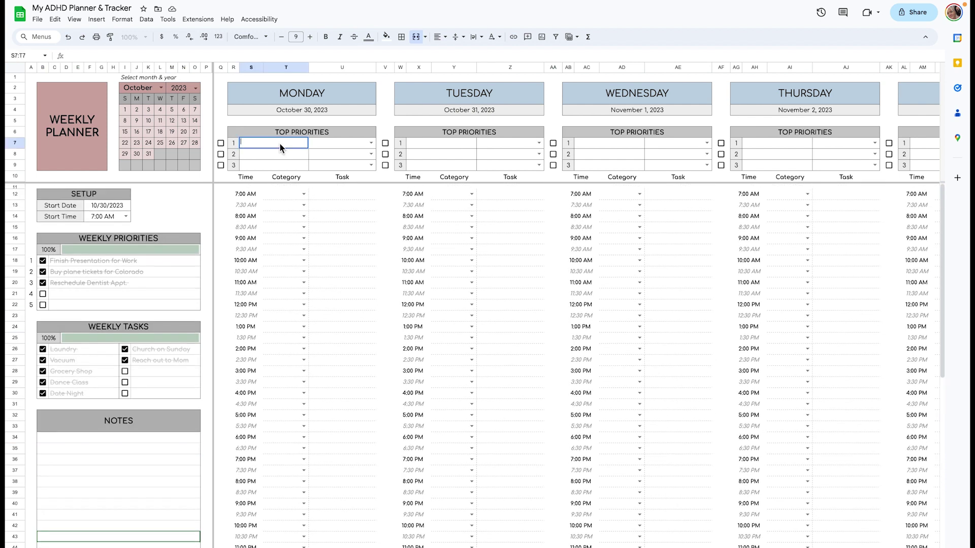
{"action": "left_click", "coordinate": [602, 142]}
{"action": "left_click", "coordinate": [789, 144]}
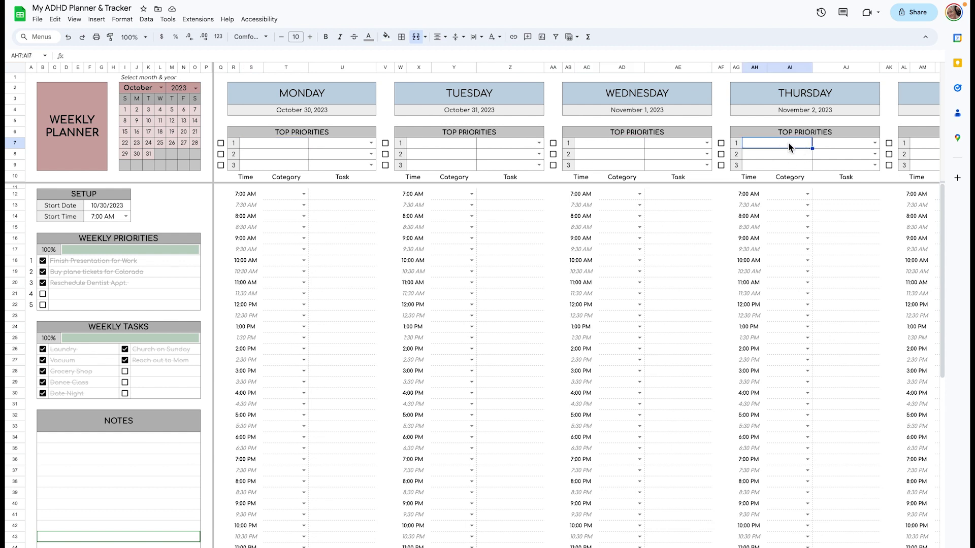
{"action": "double_click", "coordinate": [774, 145]}
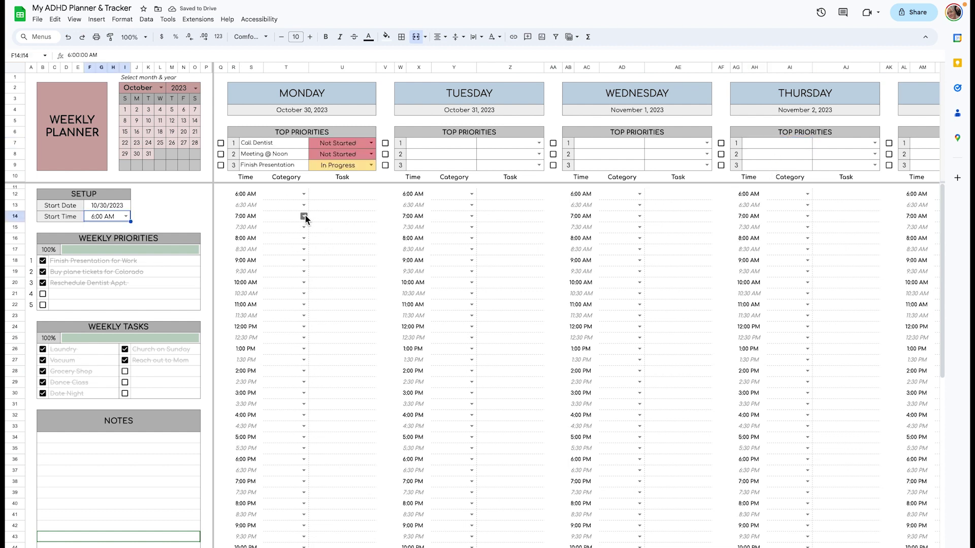
{"action": "left_click", "coordinate": [303, 217]}
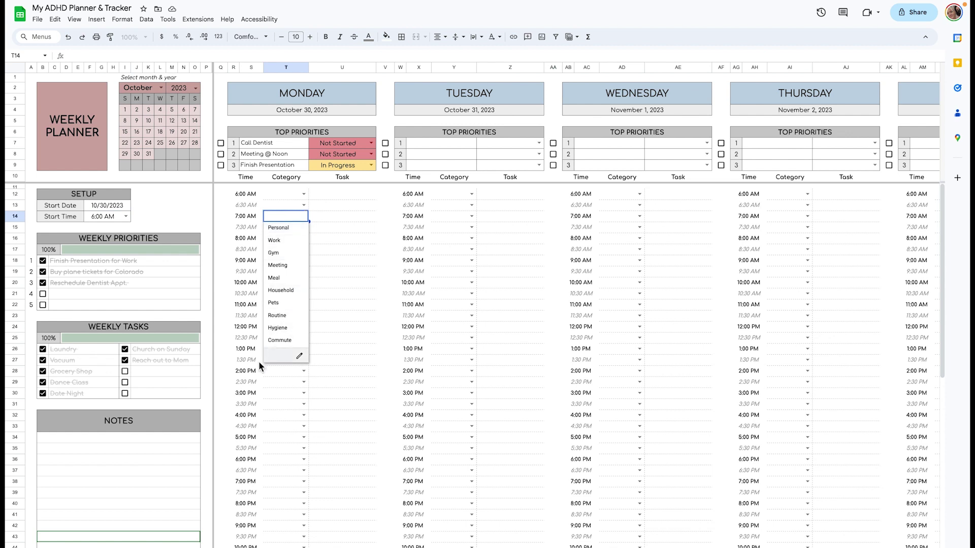
{"action": "scroll", "coordinate": [258, 361], "scroll_direction": "down", "scroll_amount": 7}
{"action": "scroll", "coordinate": [259, 362], "scroll_direction": "down", "scroll_amount": 1}
{"action": "left_click_drag", "start_coordinate": [81, 353], "coordinate": [83, 451]}
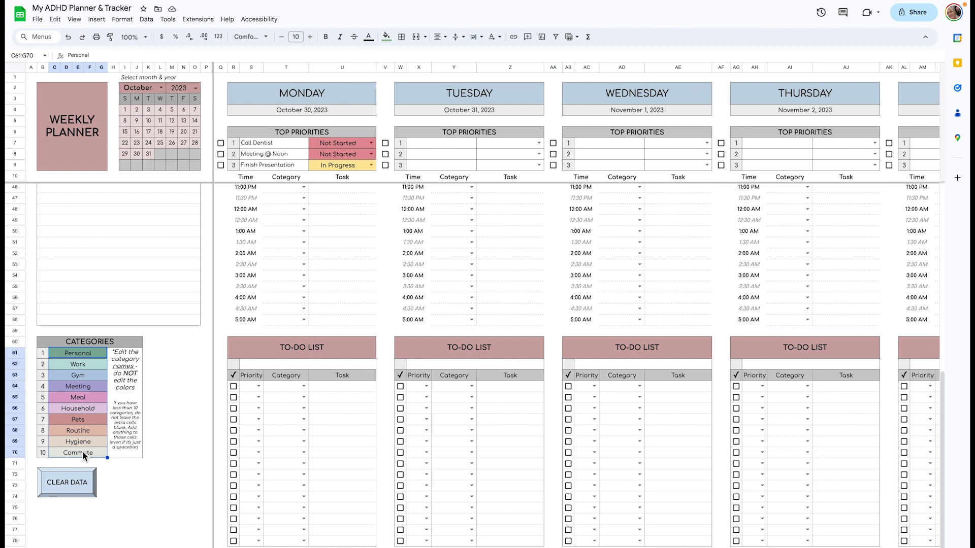
{"action": "left_click", "coordinate": [82, 451]}
{"action": "left_click_drag", "start_coordinate": [98, 355], "coordinate": [105, 450]}
{"action": "scroll", "coordinate": [252, 400], "scroll_direction": "up", "scroll_amount": 10}
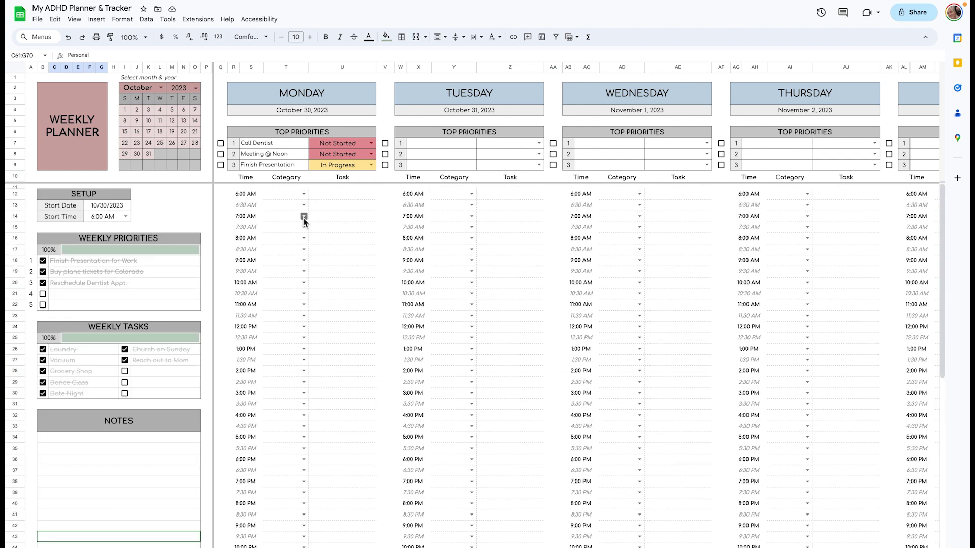
{"action": "left_click", "coordinate": [303, 216]}
Step: Set Monday 7:00 AM to the Routine category with the task 'Wake up'
{"action": "left_click", "coordinate": [278, 315]}
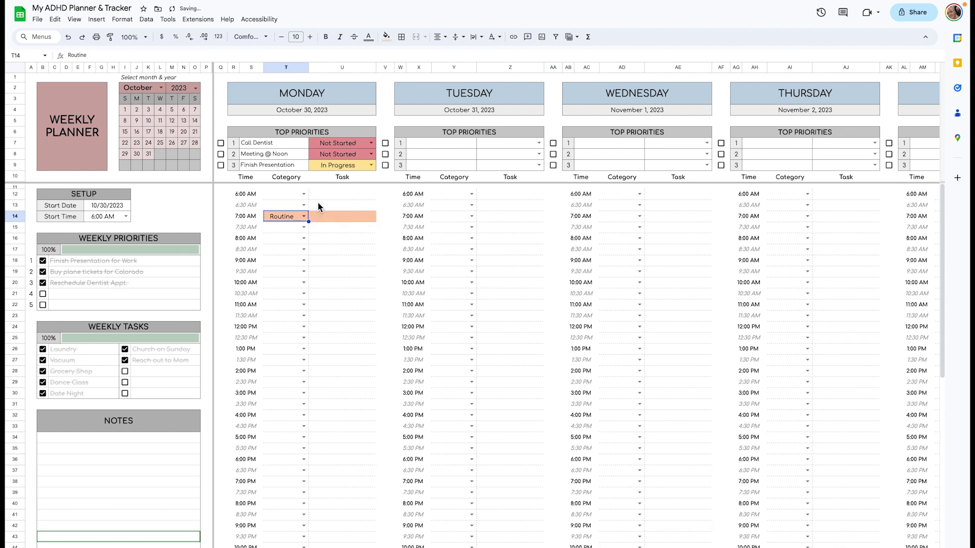
{"action": "double_click", "coordinate": [325, 217]}
{"action": "type", "text": "Wake up"}
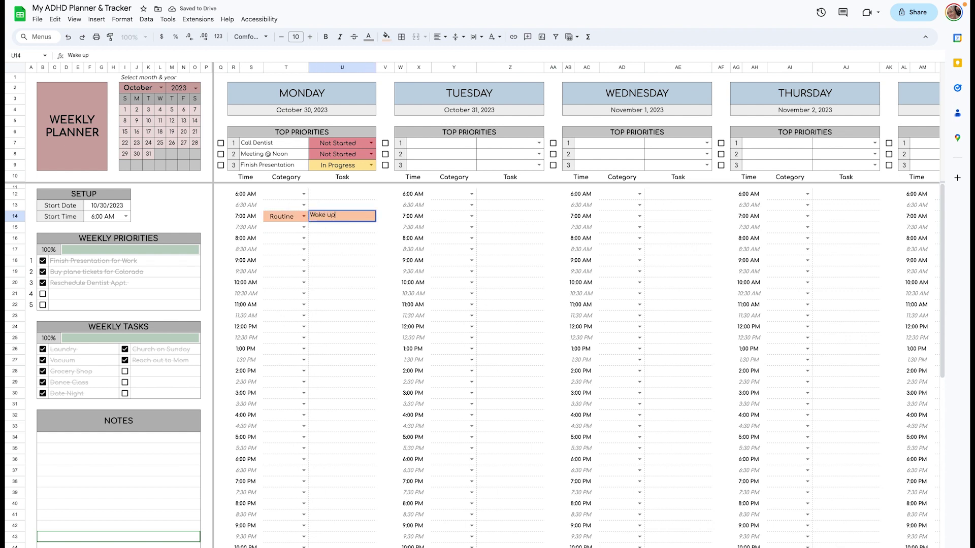
{"action": "key", "text": "Return"}
Step: Set Monday 7:30 AM to Hygiene with task 'Shower', and extend Hygiene into 8:00 AM
{"action": "left_click", "coordinate": [303, 227]}
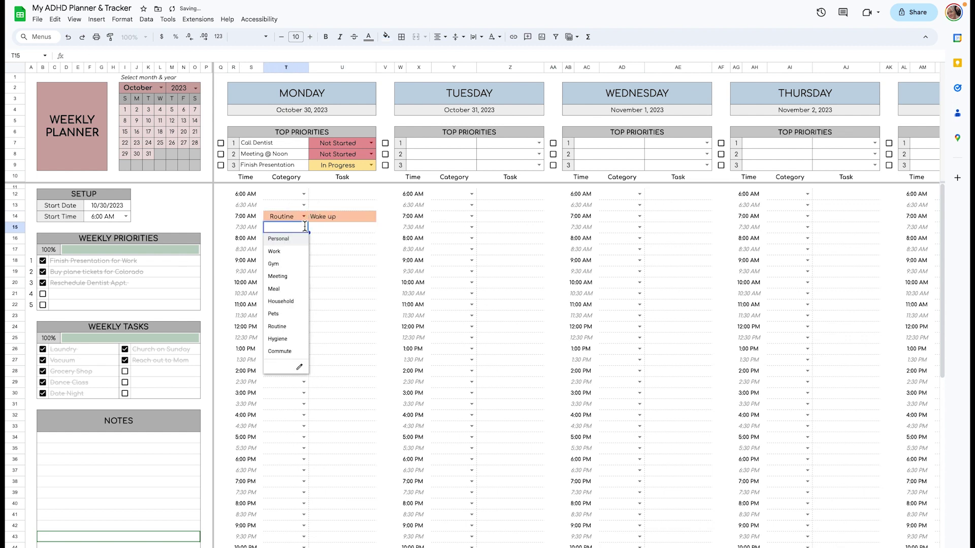
{"action": "left_click", "coordinate": [282, 291]}
{"action": "type", "text": "Shower"}
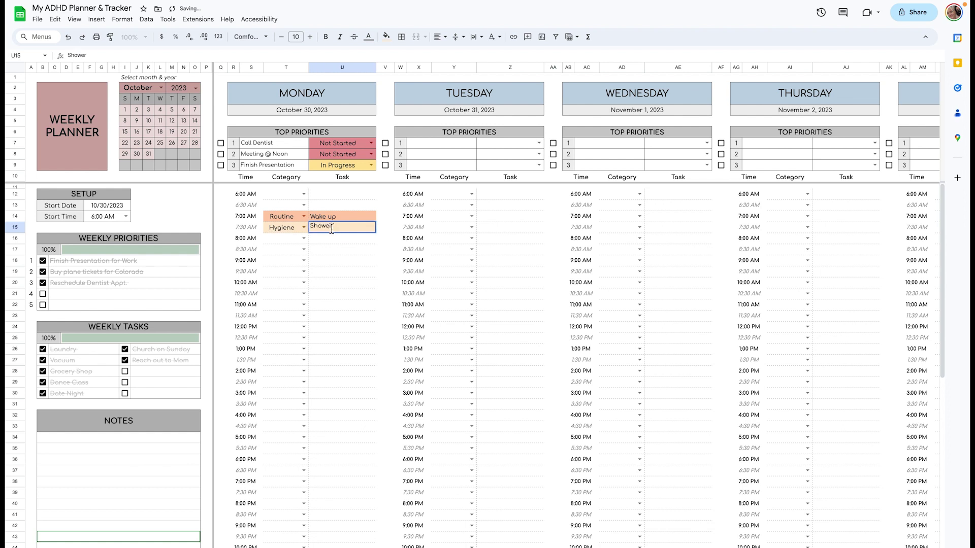
{"action": "key", "text": "Return"}
{"action": "left_click", "coordinate": [307, 229]}
{"action": "left_click_drag", "start_coordinate": [309, 233], "coordinate": [310, 239]}
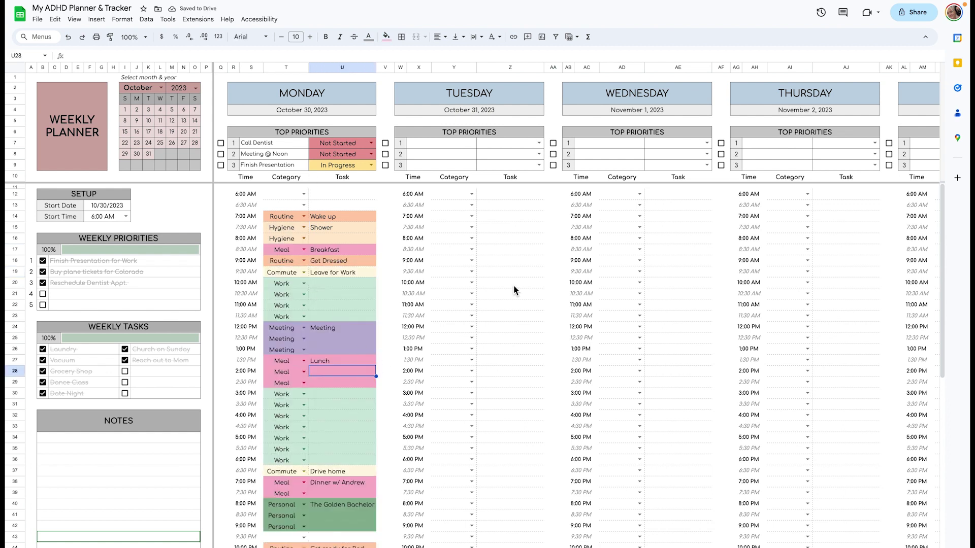
Step: Select the 7:00 AM category cells for Tuesday, Wednesday and Thursday
{"action": "left_click", "coordinate": [458, 215]}
{"action": "left_click", "coordinate": [621, 216]}
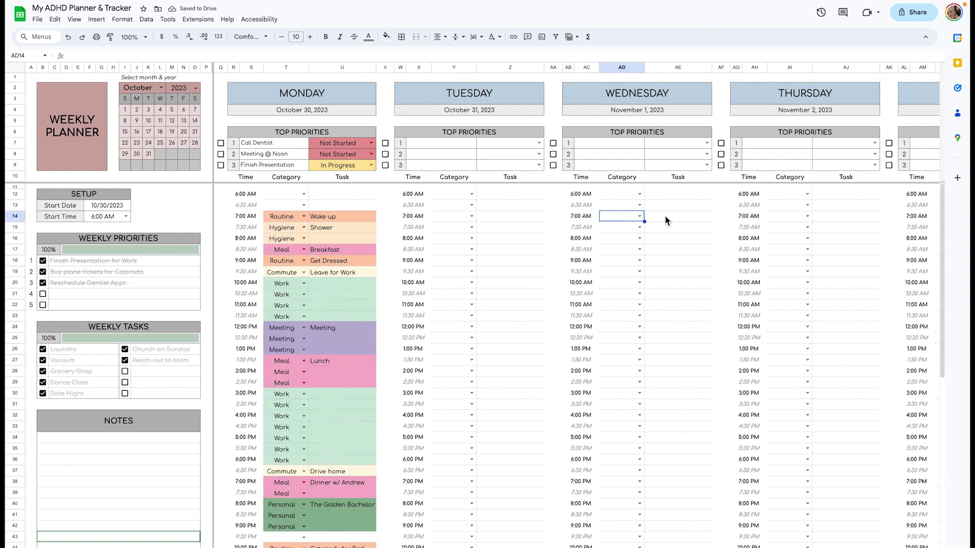
{"action": "left_click", "coordinate": [790, 218]}
Step: Give Monday's first to-do High priority and the Work category
{"action": "scroll", "coordinate": [791, 223], "scroll_direction": "right", "scroll_amount": 10}
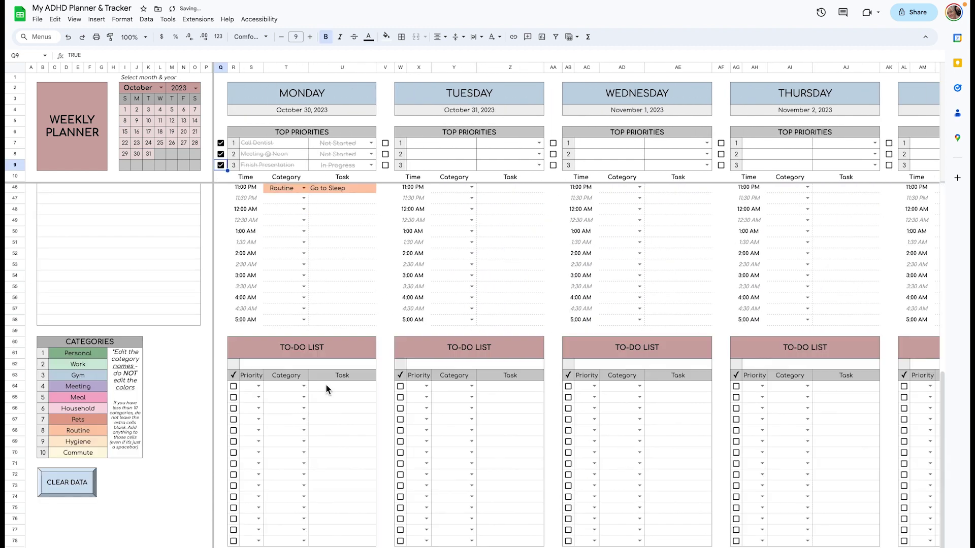
{"action": "left_click", "coordinate": [258, 387]}
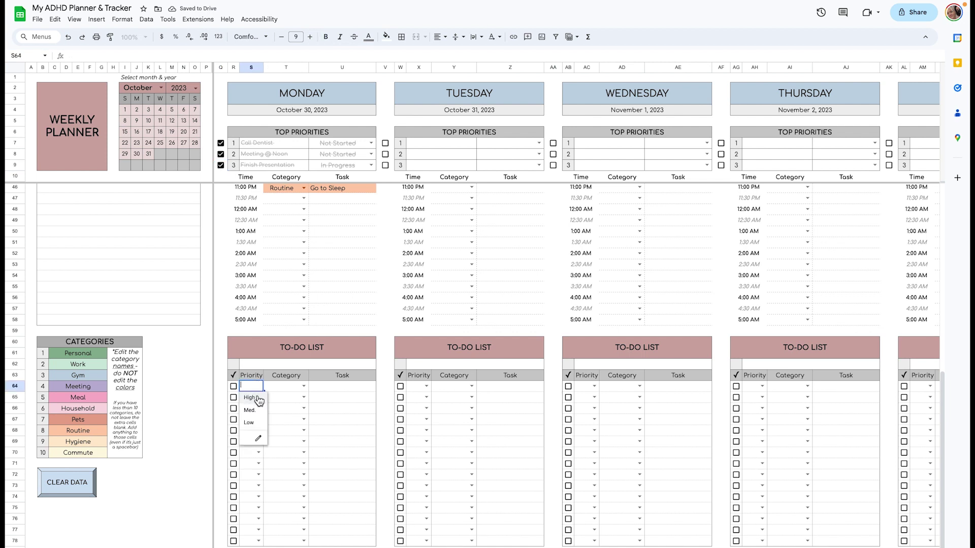
{"action": "left_click", "coordinate": [267, 399]}
{"action": "left_click", "coordinate": [299, 387]}
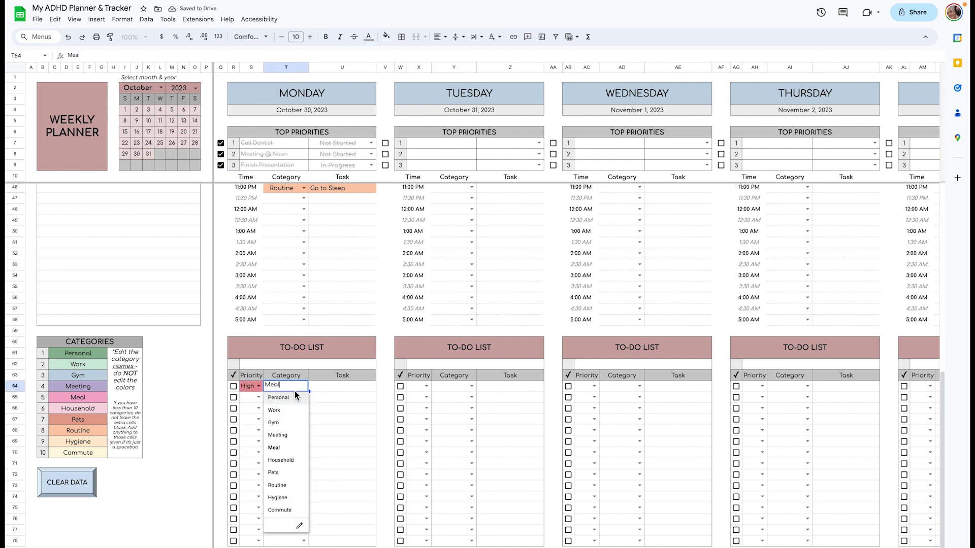
{"action": "left_click", "coordinate": [295, 411]}
Step: Enter 'Presentation' as the to-do task and tick it done, filling the progress bar
{"action": "left_click", "coordinate": [339, 387]}
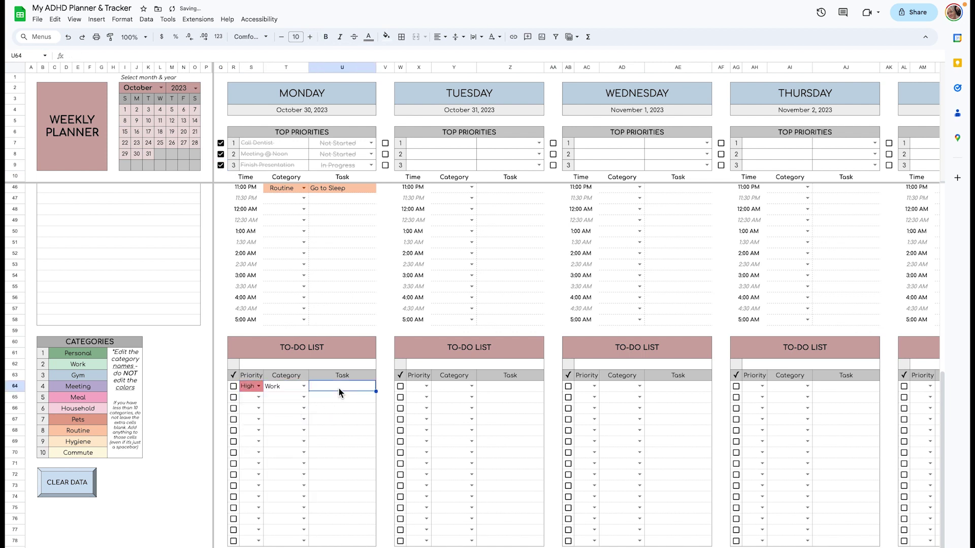
{"action": "type", "text": "Presentation"}
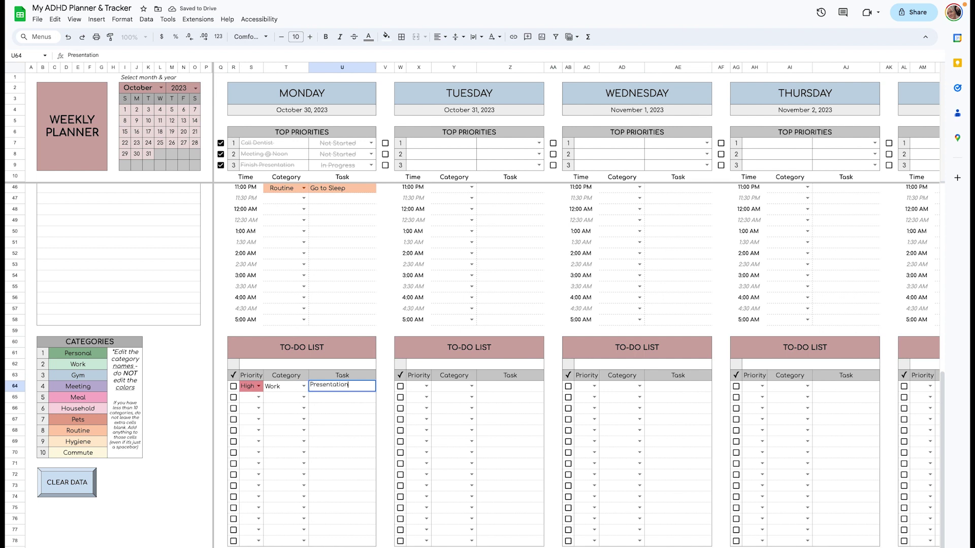
{"action": "key", "text": "Return"}
{"action": "left_click", "coordinate": [234, 386]}
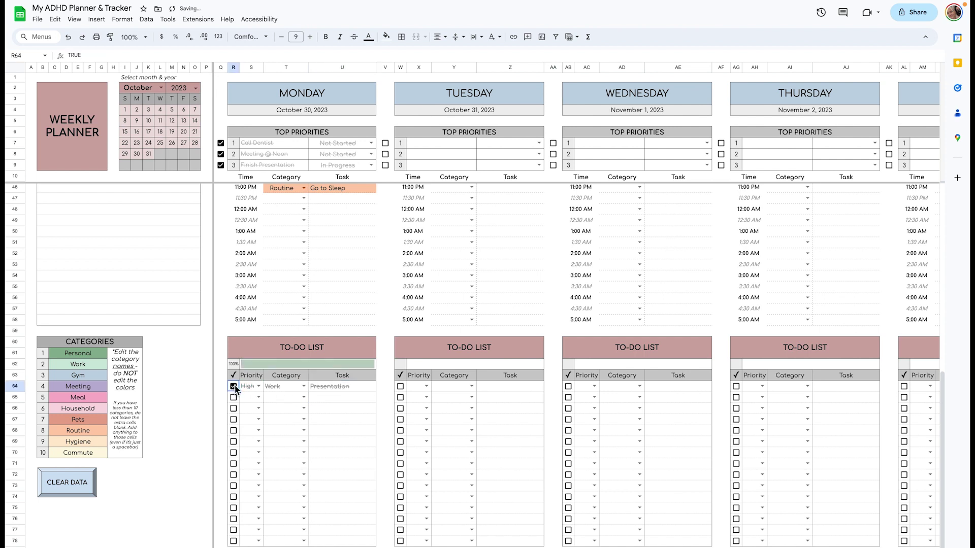
{"action": "left_click", "coordinate": [272, 366]}
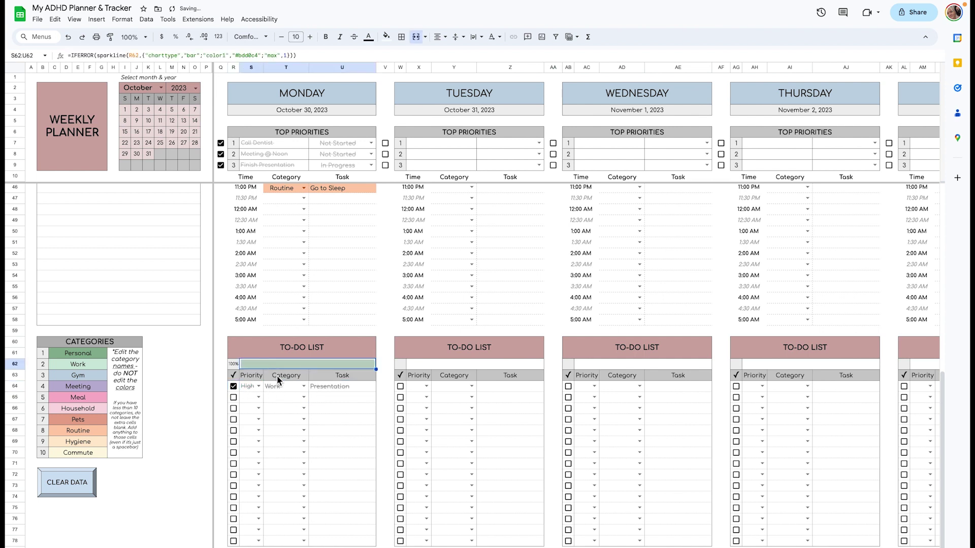
{"action": "left_click", "coordinate": [326, 389]}
{"action": "scroll", "coordinate": [325, 389], "scroll_direction": "up", "scroll_amount": 10}
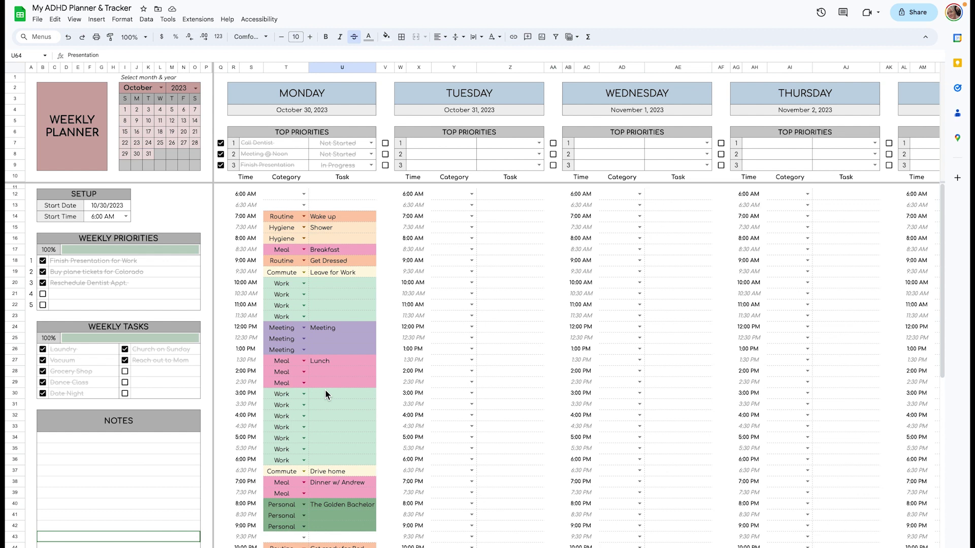
Step: Run the CLEAR DATA button at the bottom of the Weekly Planner
{"action": "scroll", "coordinate": [213, 437], "scroll_direction": "down", "scroll_amount": 8}
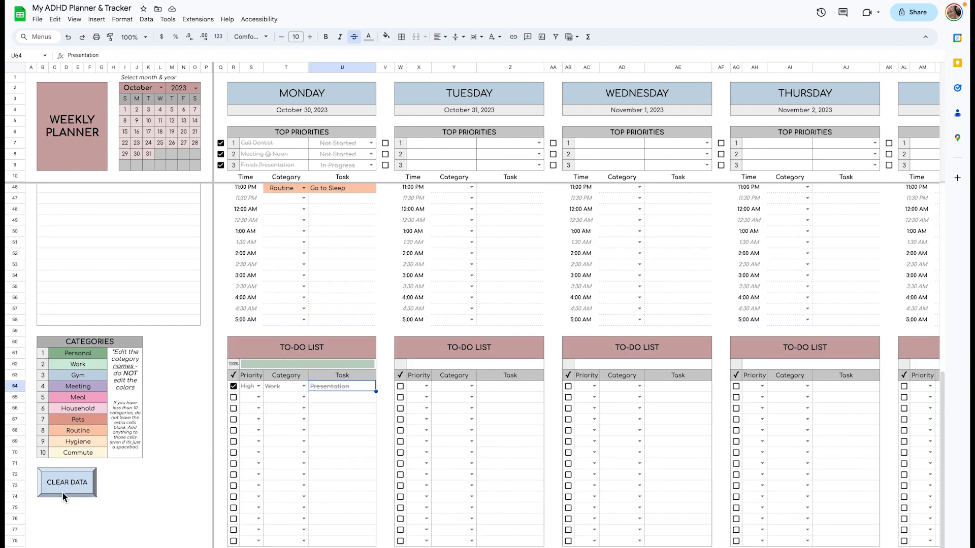
{"action": "left_click", "coordinate": [72, 478]}
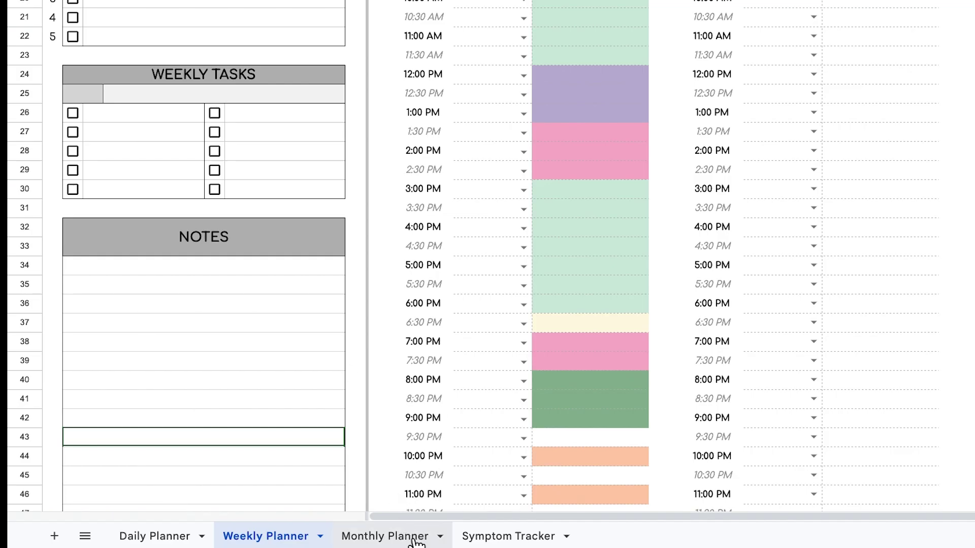
Step: Open the Monthly Planner and switch the calendar to October, then back to November
{"action": "left_click", "coordinate": [415, 543]}
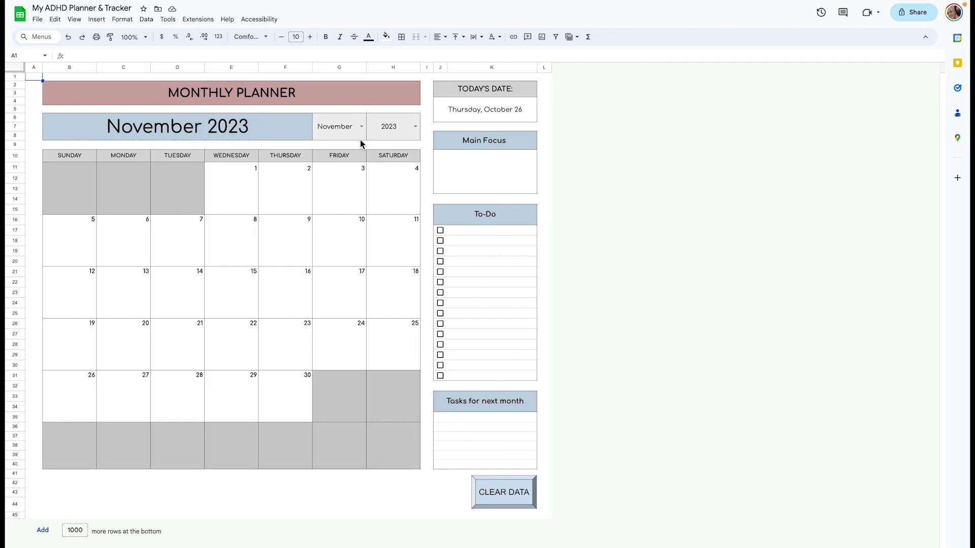
{"action": "left_click", "coordinate": [481, 155]}
{"action": "left_click", "coordinate": [361, 126]}
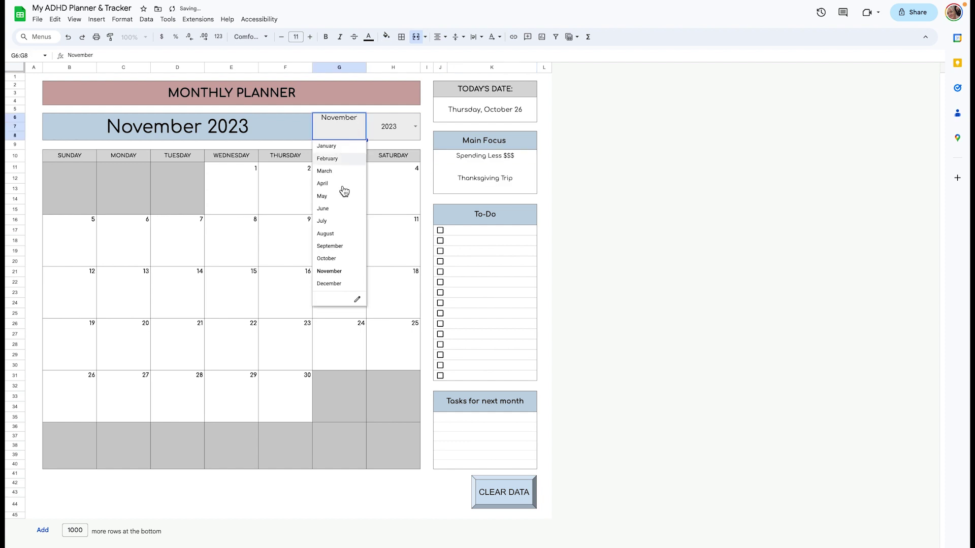
{"action": "left_click", "coordinate": [339, 262]}
{"action": "left_click", "coordinate": [362, 126]}
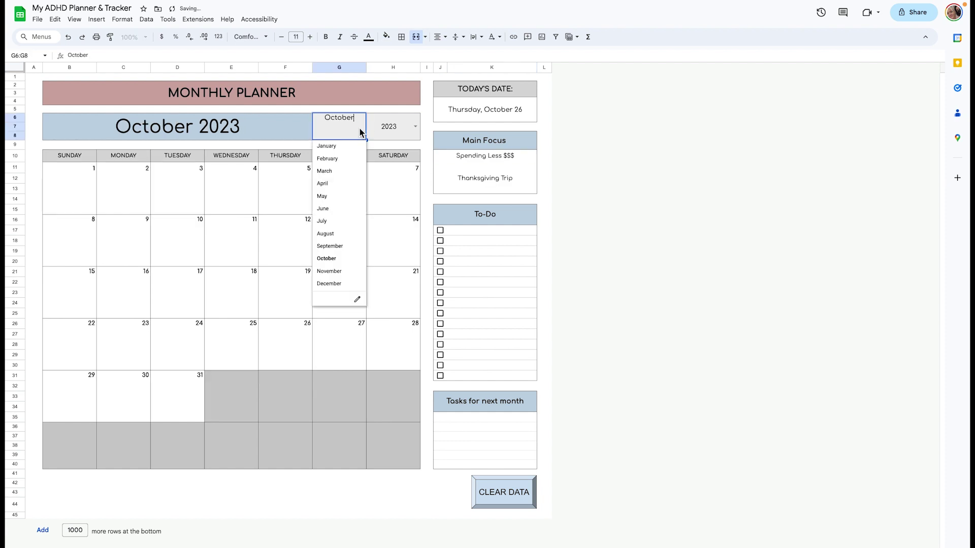
{"action": "left_click", "coordinate": [353, 271]}
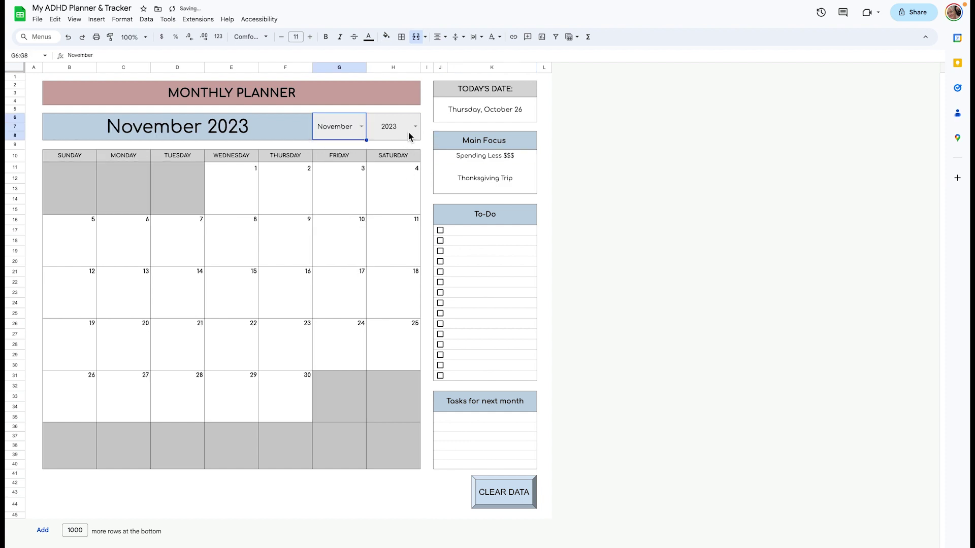
Step: Add 'Pay Mortgage' on November 1 and 'Church' on Sundays the 5th, 12th and 19th
{"action": "left_click", "coordinate": [234, 179]}
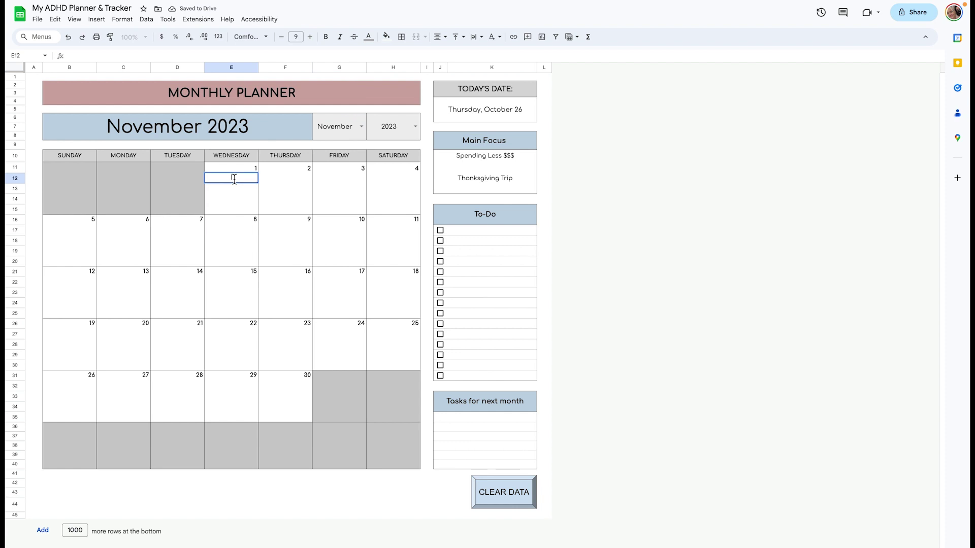
{"action": "type", "text": "Pay Mortgage"}
{"action": "left_click", "coordinate": [76, 229]}
{"action": "type", "text": "Church"}
{"action": "left_click", "coordinate": [79, 284]}
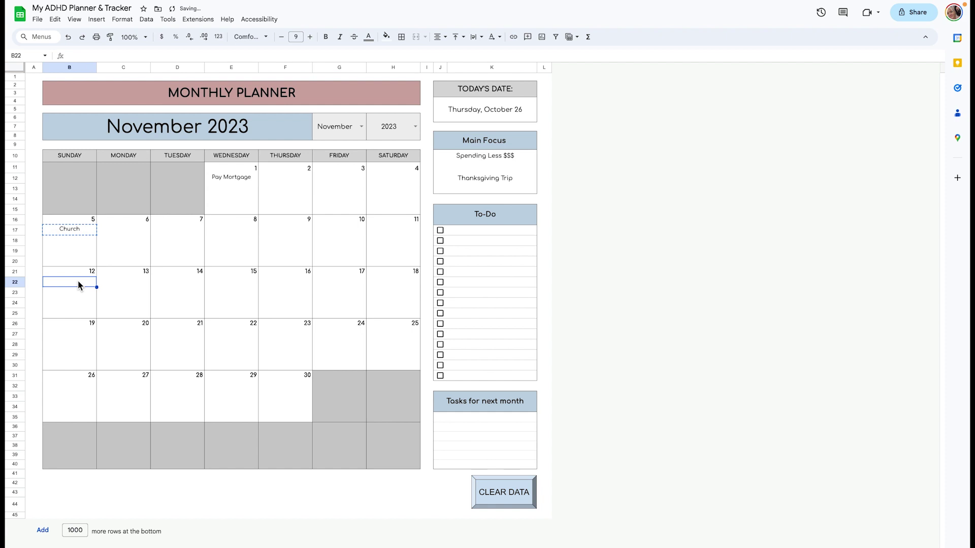
{"action": "type", "text": "Church"}
{"action": "left_click", "coordinate": [69, 335]}
{"action": "type", "text": "Church"}
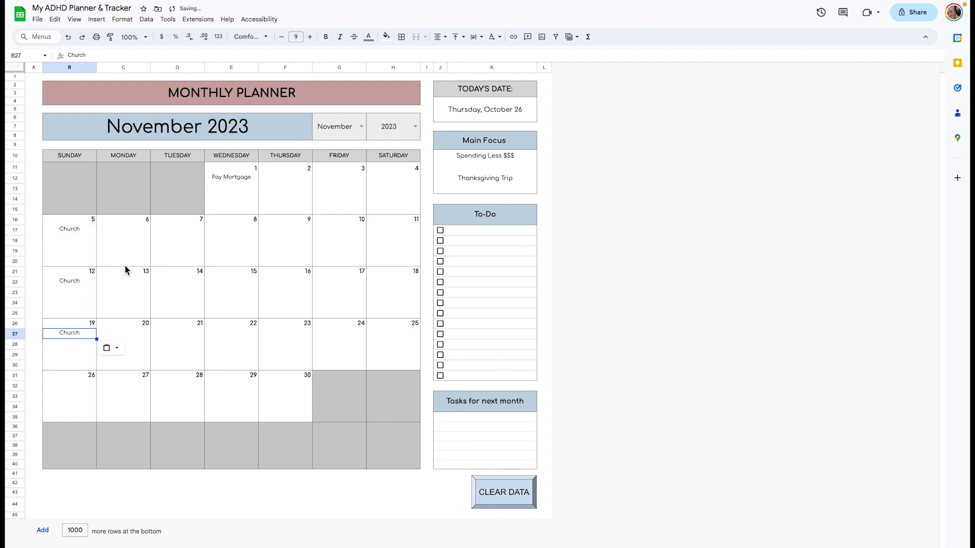
{"action": "left_click", "coordinate": [125, 240]}
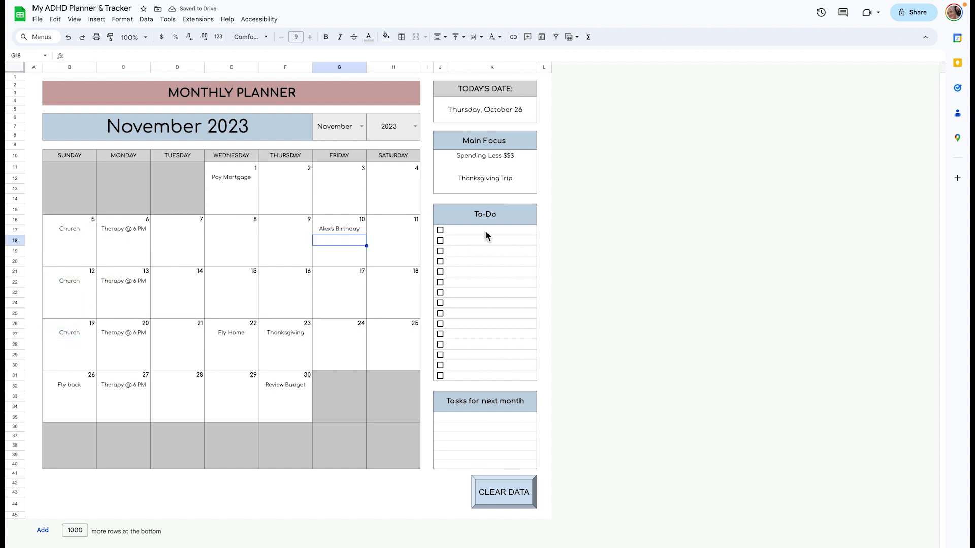
Step: Add 'Order plane' as the first next-month To-Do item
{"action": "double_click", "coordinate": [486, 230]}
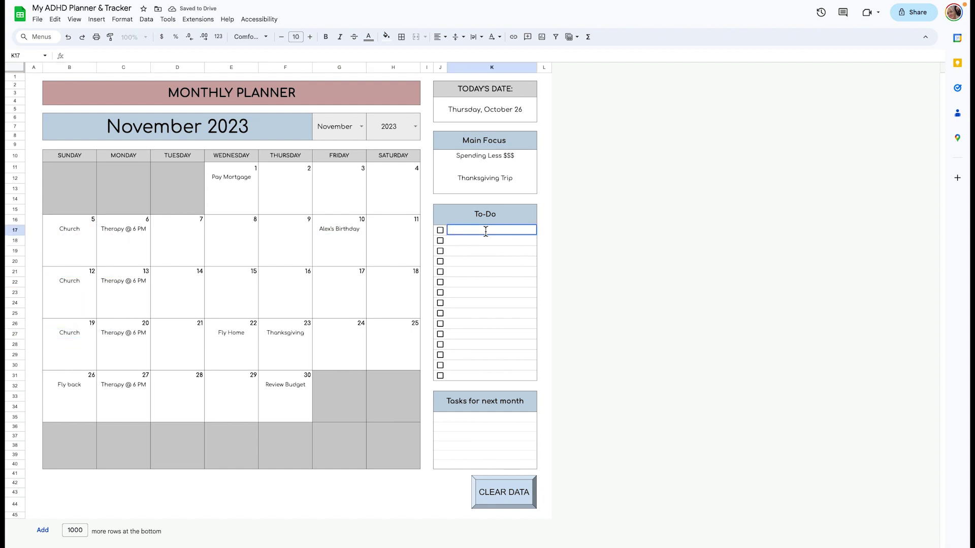
{"action": "type", "text": "Order plane tickets"}
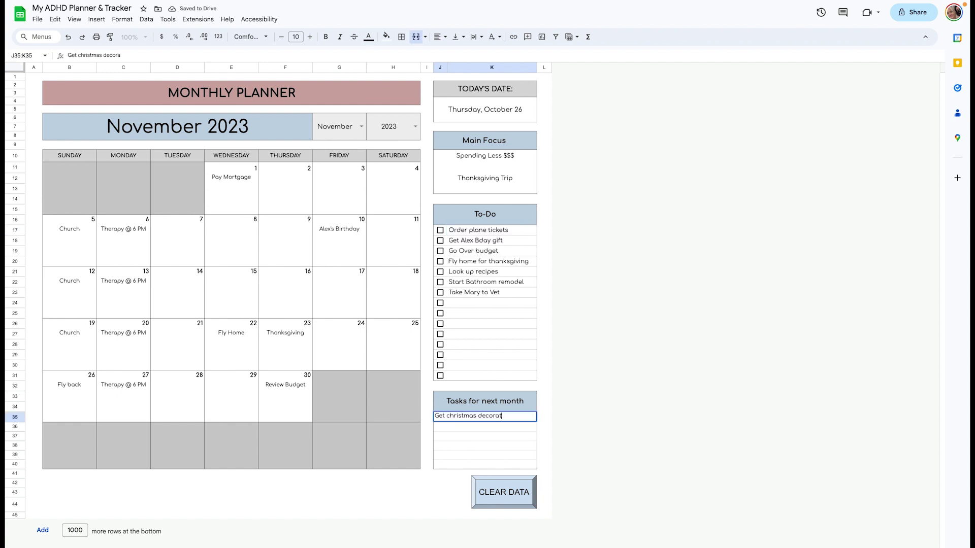
{"action": "key", "text": "Return"}
{"action": "left_click", "coordinate": [476, 420]}
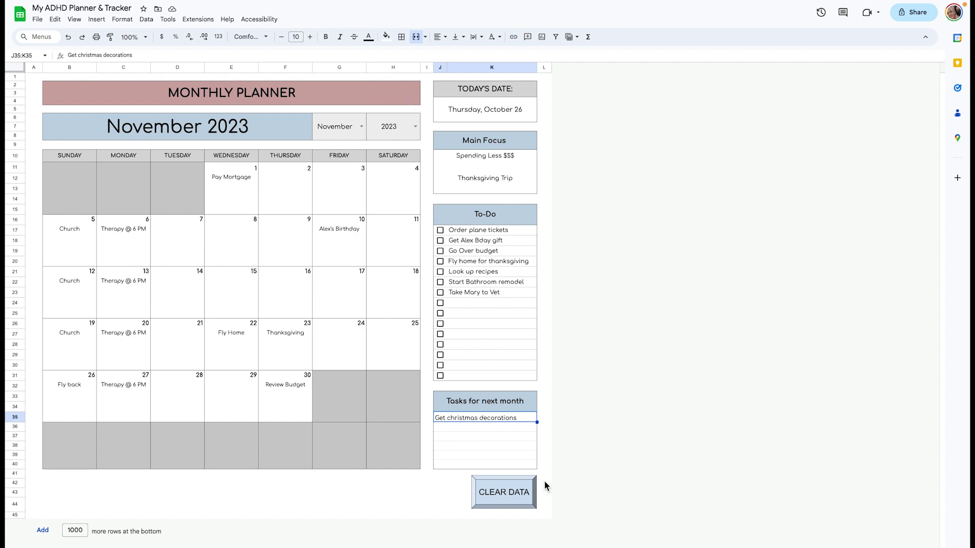
Step: Clear all Monthly Planner entries with CLEAR DATA and set the calendar to December
{"action": "left_click", "coordinate": [511, 501]}
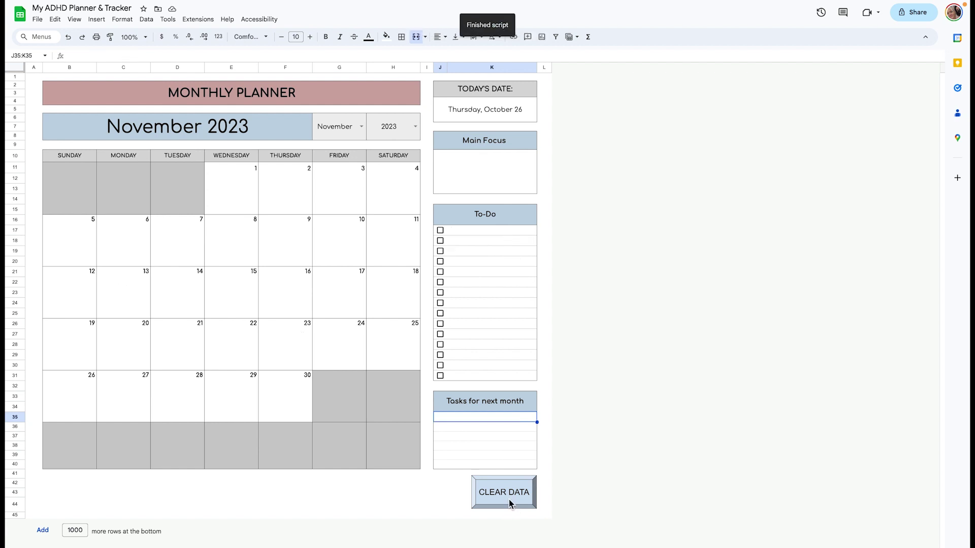
{"action": "left_click", "coordinate": [361, 127]}
{"action": "left_click", "coordinate": [357, 283]}
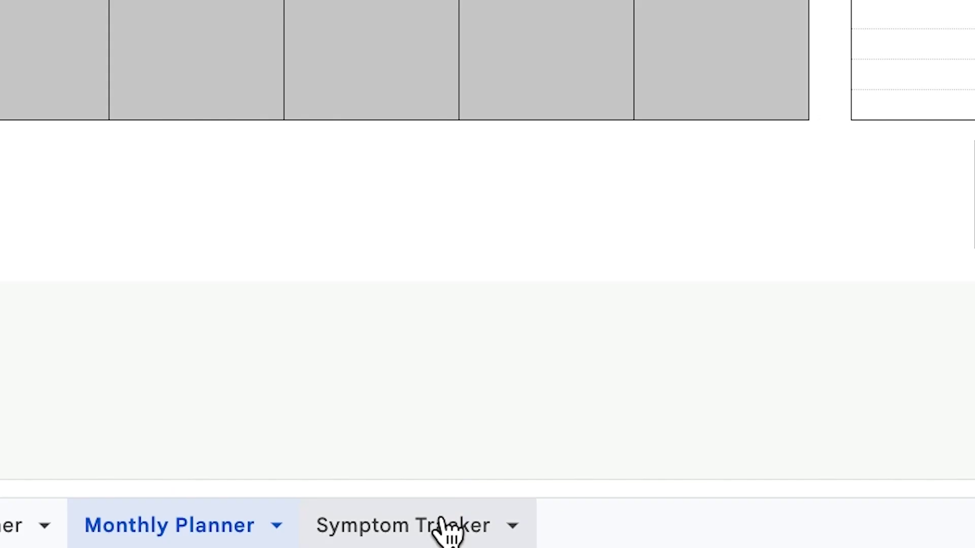
Step: Open the Symptom Tracker and look over its Inattention, Hyperactivity and Impulsivity symptoms
{"action": "left_click", "coordinate": [307, 547]}
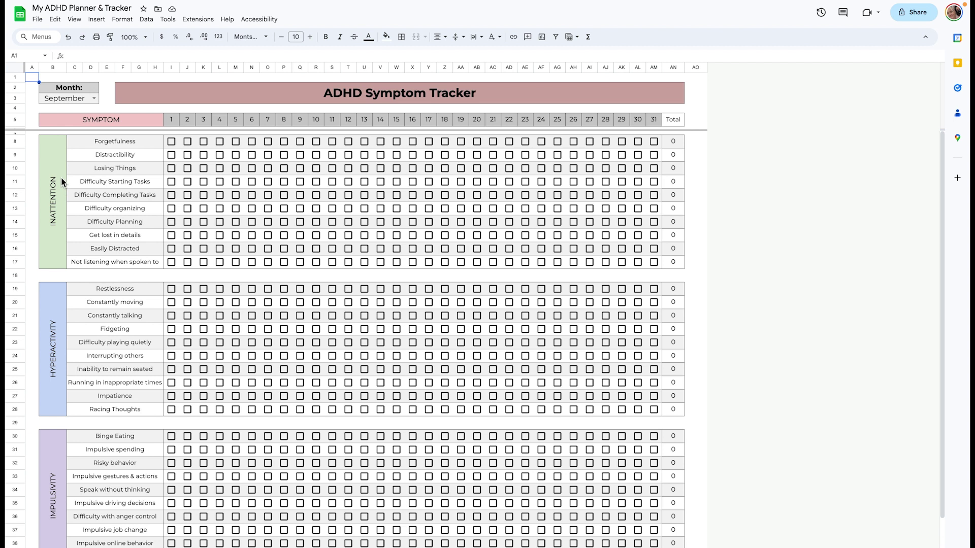
{"action": "left_click", "coordinate": [60, 177]}
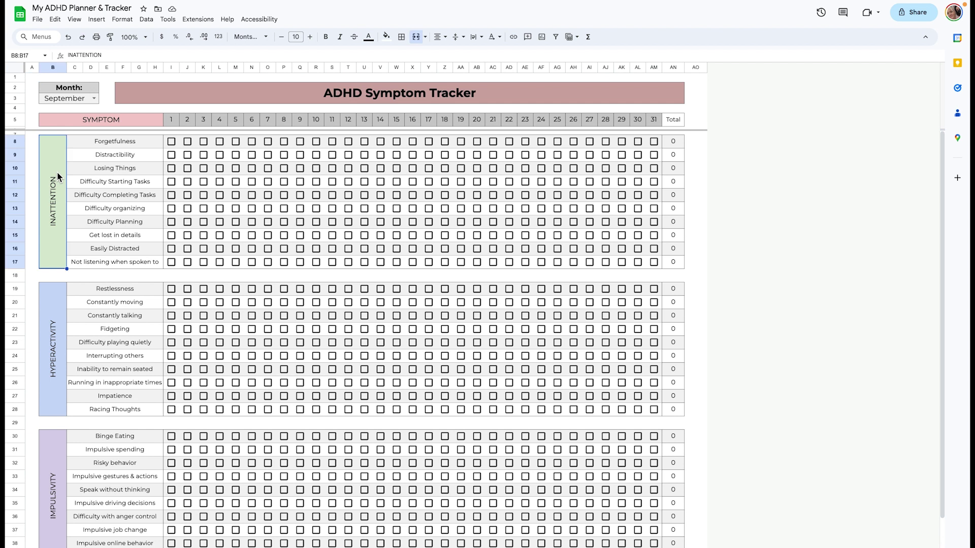
{"action": "left_click", "coordinate": [48, 356]}
{"action": "left_click", "coordinate": [63, 473]}
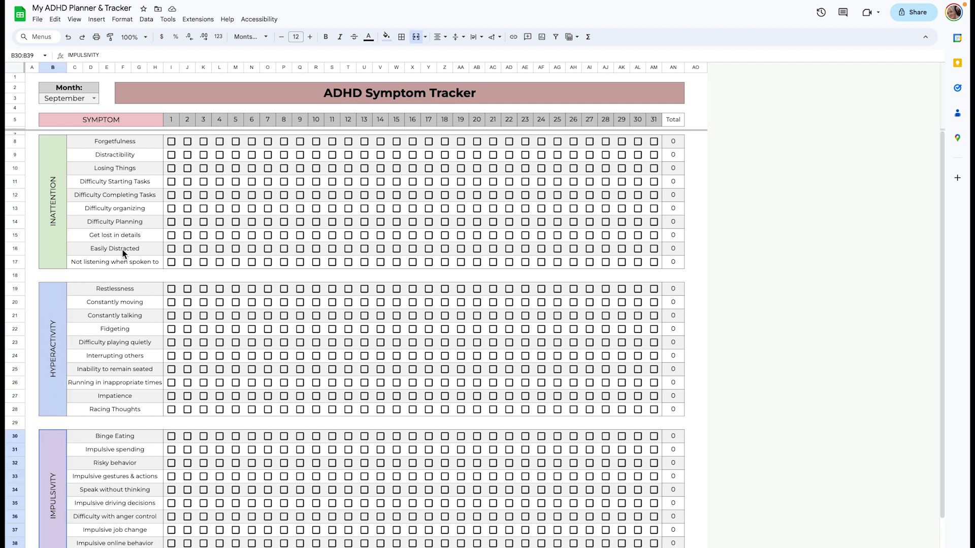
{"action": "left_click_drag", "start_coordinate": [120, 138], "coordinate": [155, 264]}
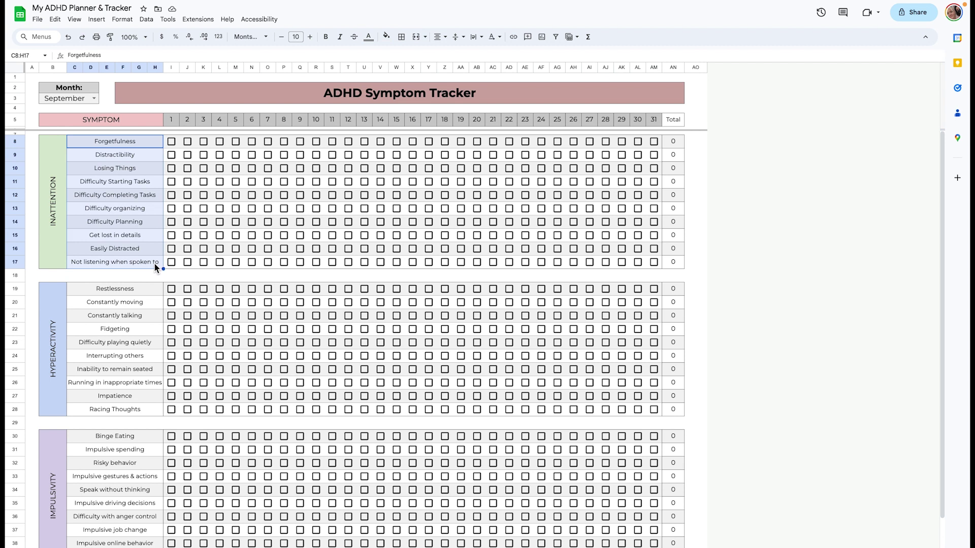
Step: Set the tracker to October and tick day 1 for Forgetfulness, Easily Distracted, Not listening, Restlessness, Fidgeting, Impatience
{"action": "left_click", "coordinate": [94, 98]}
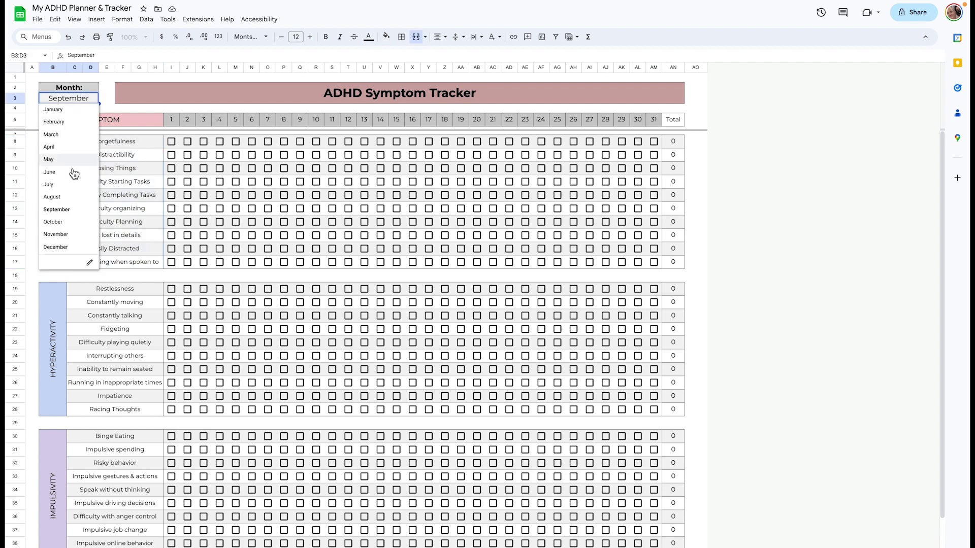
{"action": "left_click", "coordinate": [80, 224]}
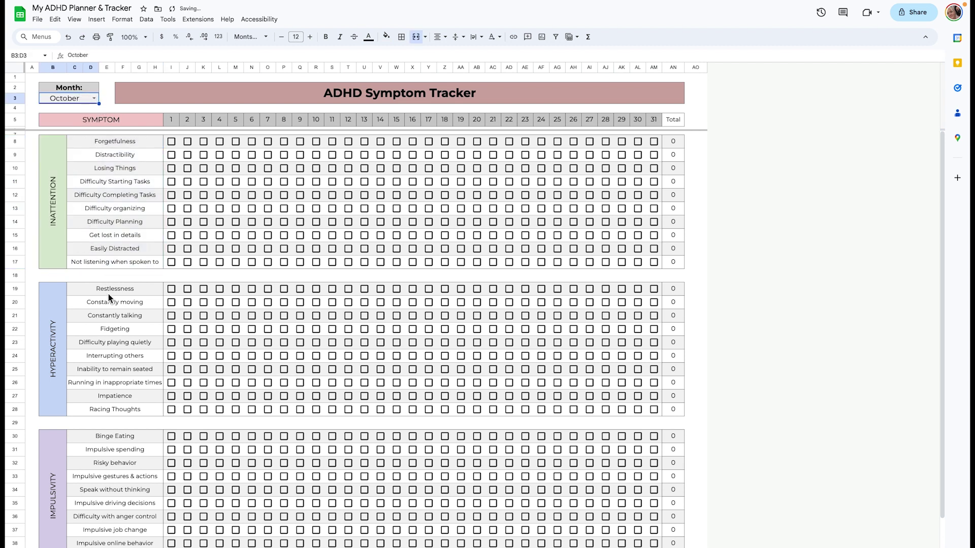
{"action": "left_click", "coordinate": [173, 122]}
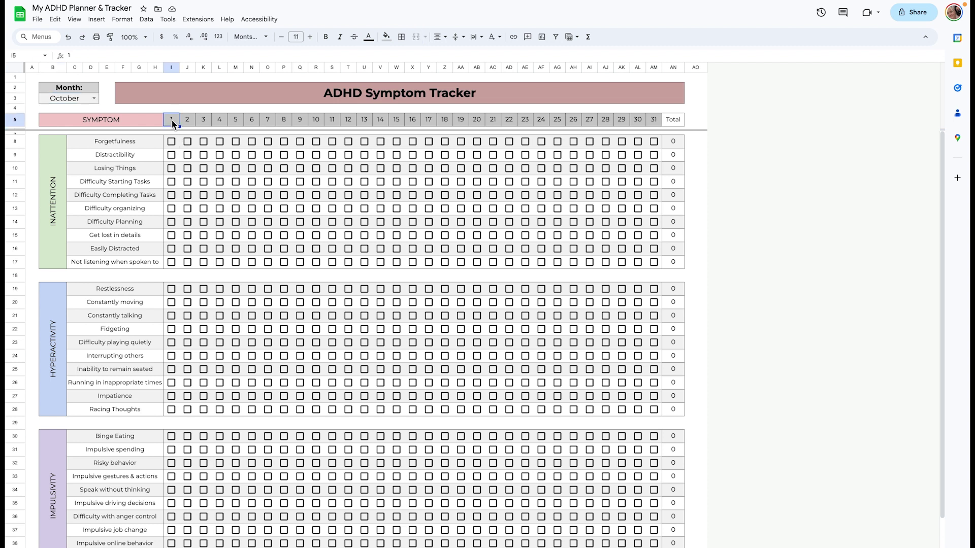
{"action": "left_click", "coordinate": [171, 142]}
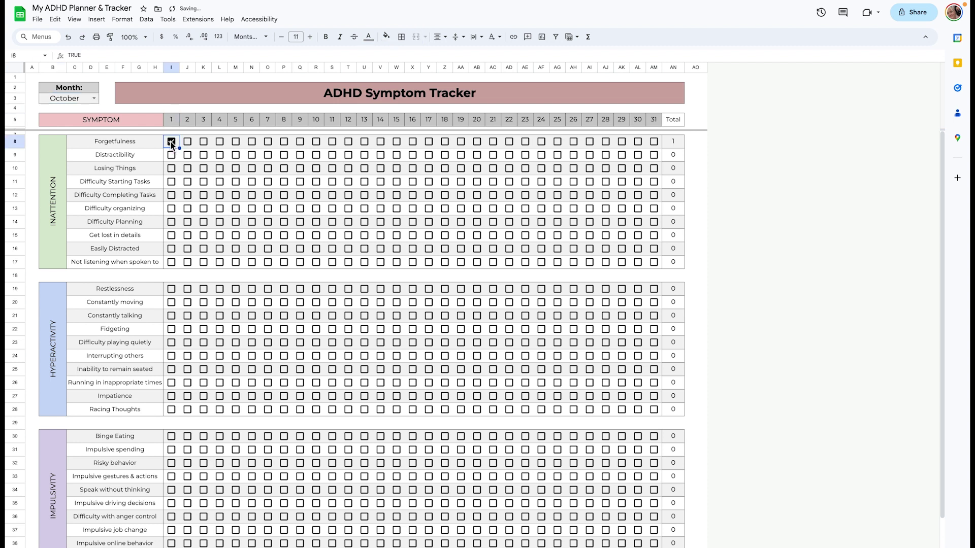
{"action": "left_click", "coordinate": [171, 248]}
{"action": "left_click", "coordinate": [171, 262]}
{"action": "left_click", "coordinate": [171, 289]}
{"action": "left_click", "coordinate": [171, 329]}
{"action": "left_click", "coordinate": [171, 396]}
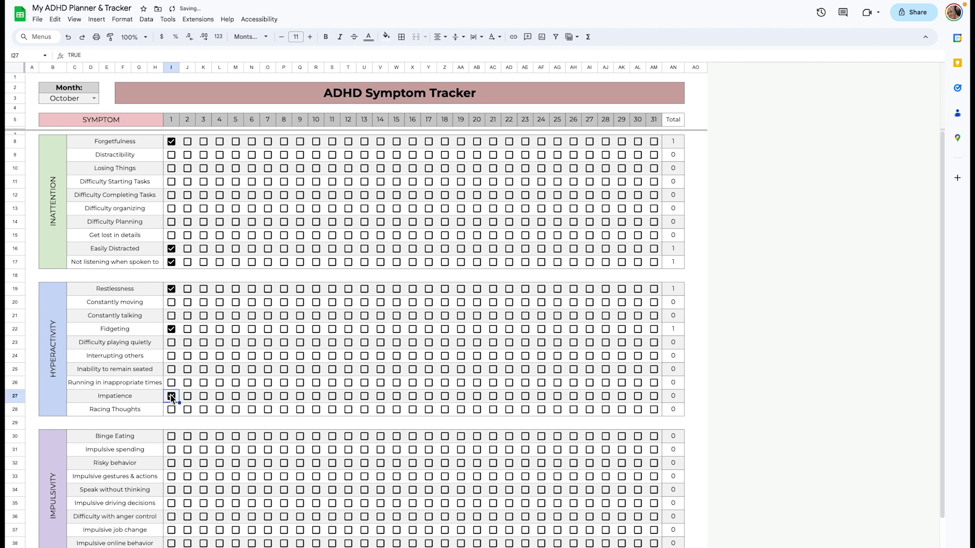
Step: Select the inattention symptom names and the whole 'Not listening when spoken to' row
{"action": "left_click_drag", "start_coordinate": [133, 141], "coordinate": [126, 260]}
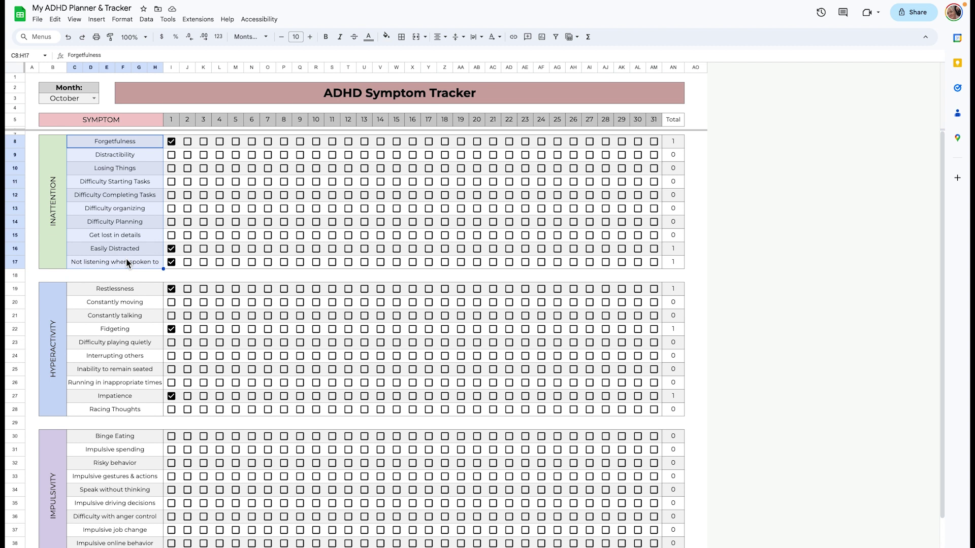
{"action": "left_click", "coordinate": [81, 275]}
{"action": "left_click_drag", "start_coordinate": [138, 142], "coordinate": [142, 259]}
{"action": "left_click", "coordinate": [137, 248]}
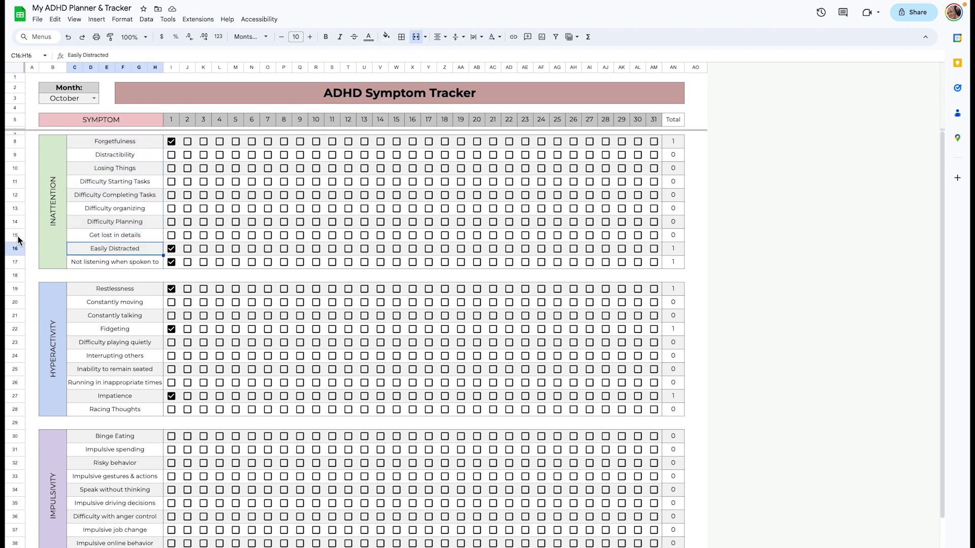
{"action": "left_click", "coordinate": [82, 261]}
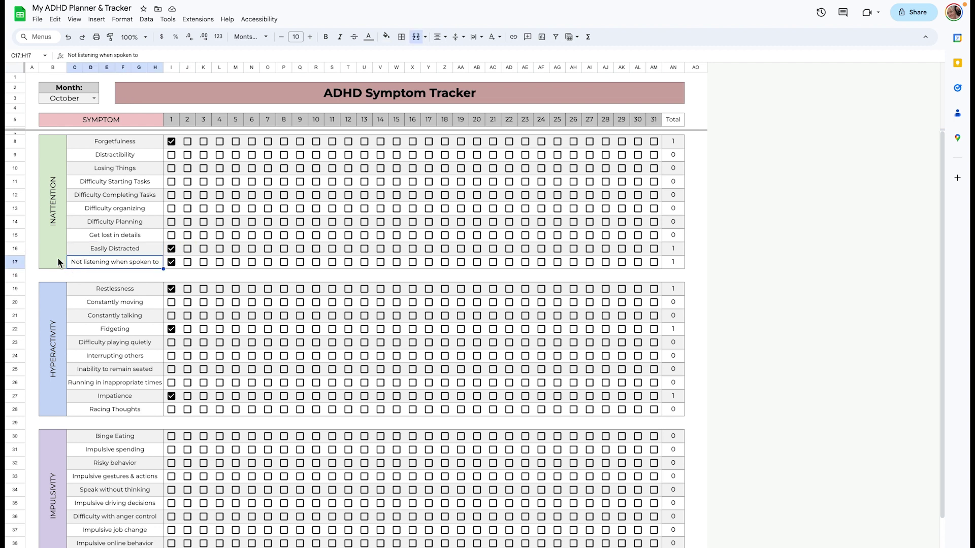
{"action": "left_click", "coordinate": [15, 262]}
Step: Insert a row above Difficulty Planning and merge its name cells C14:H14
{"action": "left_click", "coordinate": [14, 222]}
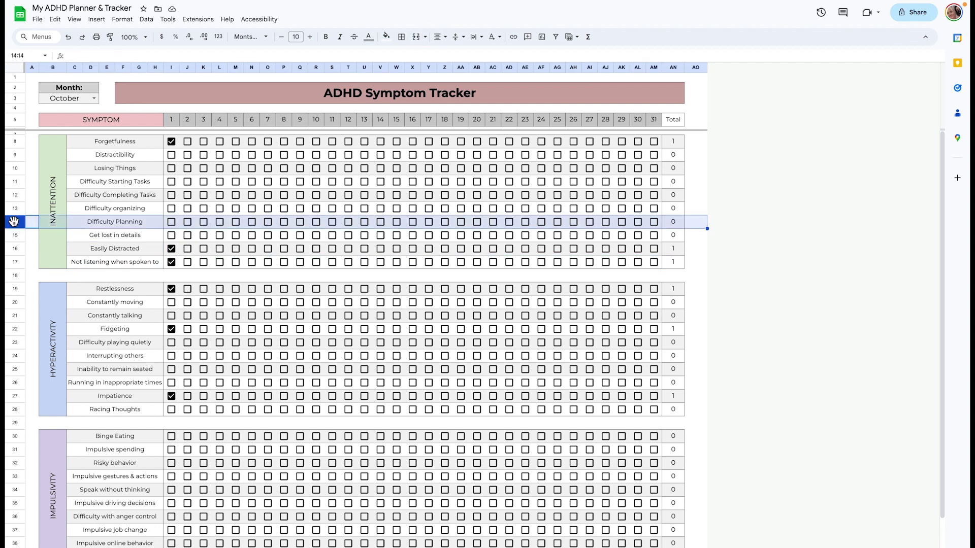
{"action": "right_click", "coordinate": [15, 223]}
{"action": "left_click", "coordinate": [57, 296]}
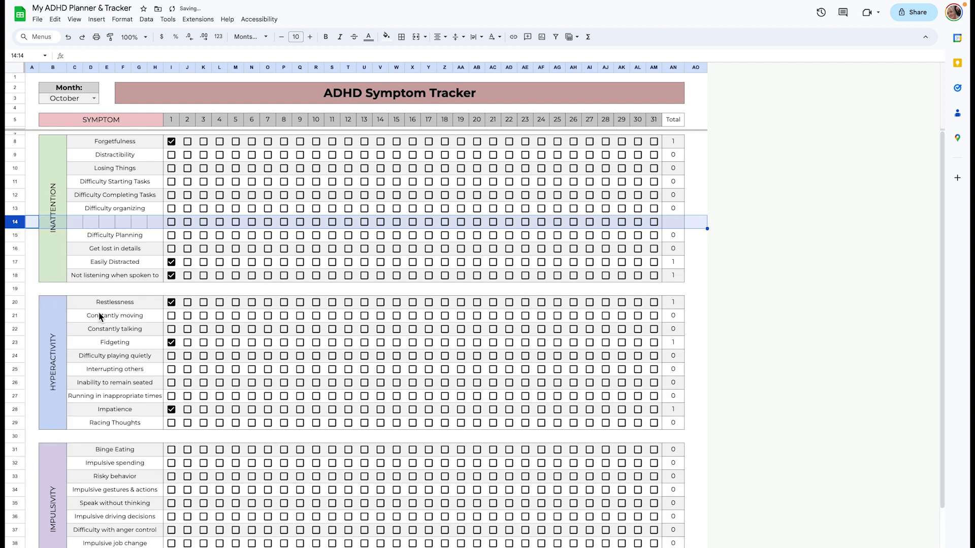
{"action": "left_click_drag", "start_coordinate": [77, 228], "coordinate": [152, 226]}
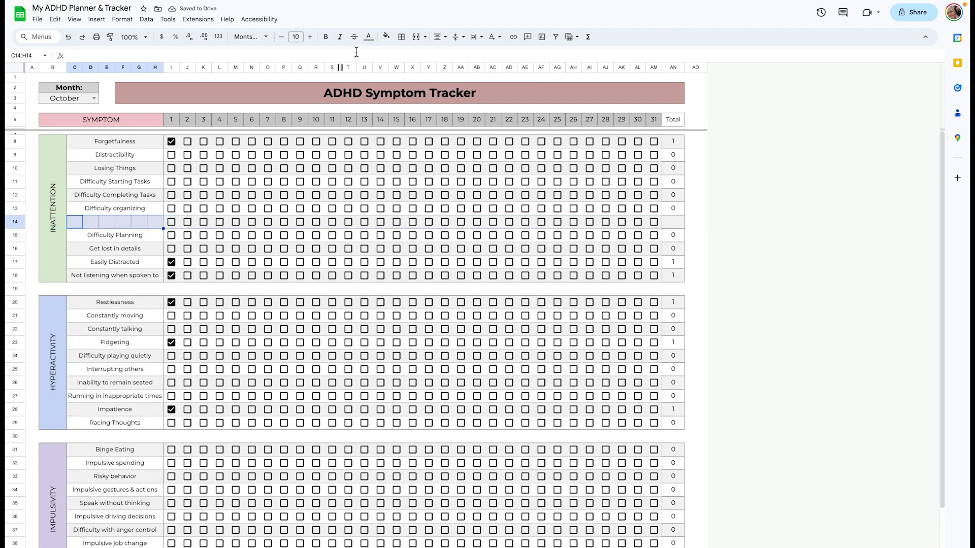
{"action": "left_click", "coordinate": [416, 37]}
{"action": "double_click", "coordinate": [112, 224]}
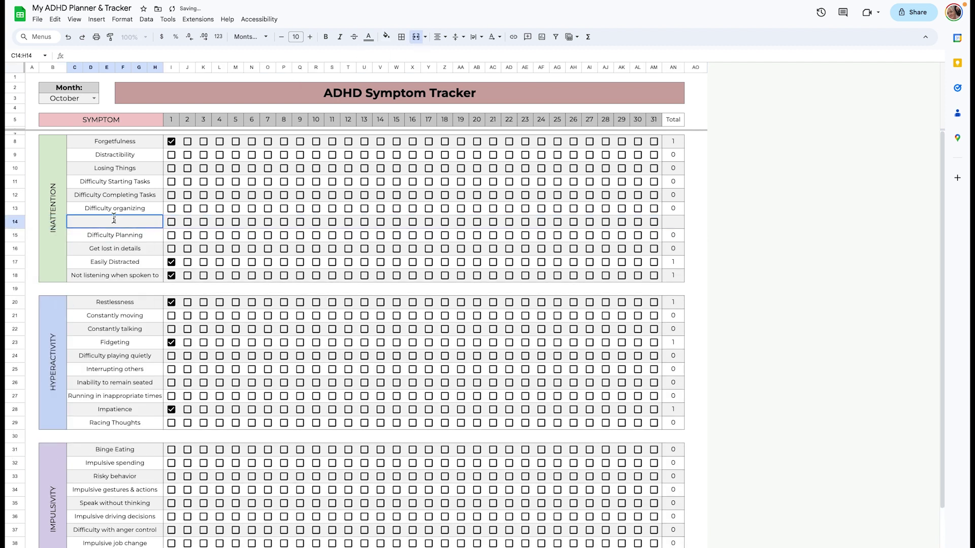
Step: Copy the COUNTIF total formula from AN13 down into AN14
{"action": "left_click", "coordinate": [680, 210]}
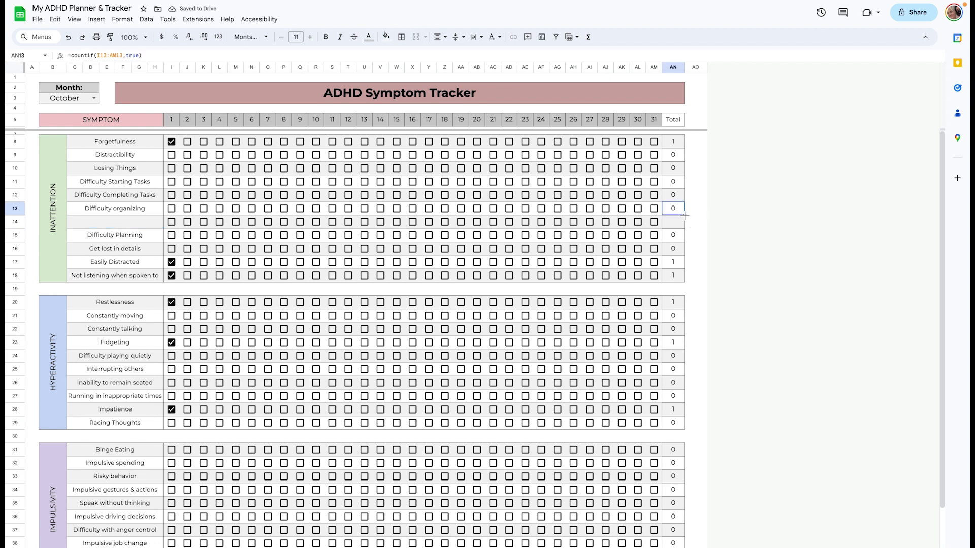
{"action": "left_click_drag", "start_coordinate": [684, 219], "coordinate": [681, 223]}
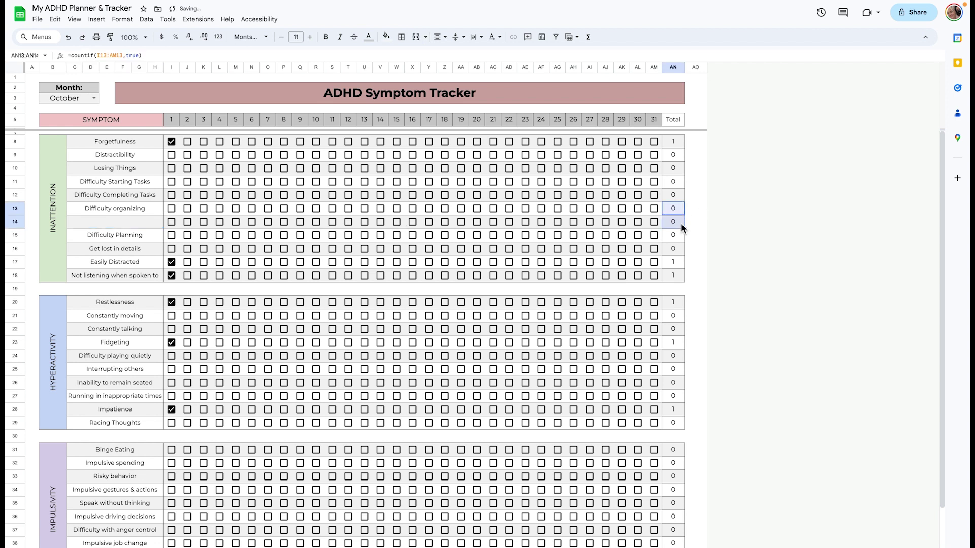
{"action": "double_click", "coordinate": [681, 224]}
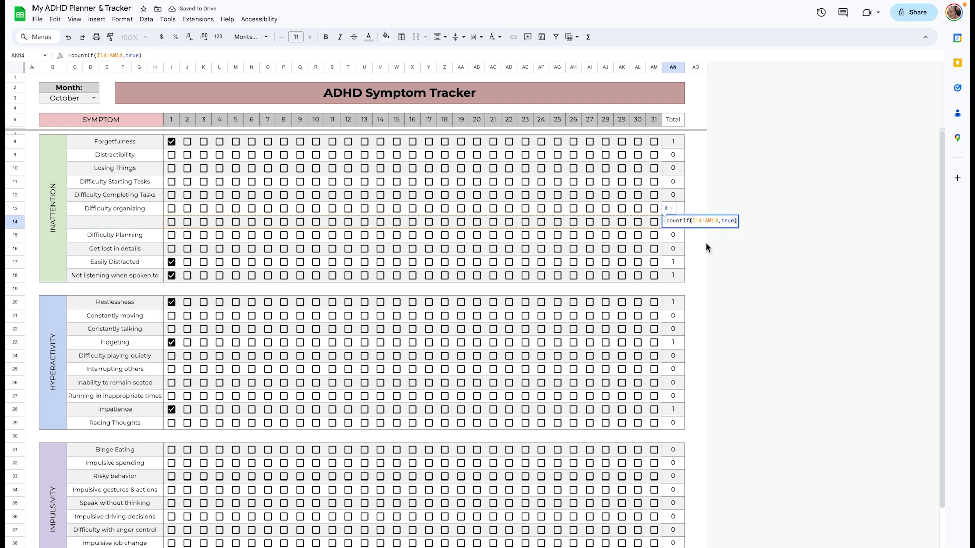
{"action": "left_click", "coordinate": [703, 247]}
{"action": "scroll", "coordinate": [598, 386], "scroll_direction": "down", "scroll_amount": 1}
{"action": "scroll", "coordinate": [599, 385], "scroll_direction": "down", "scroll_amount": 3}
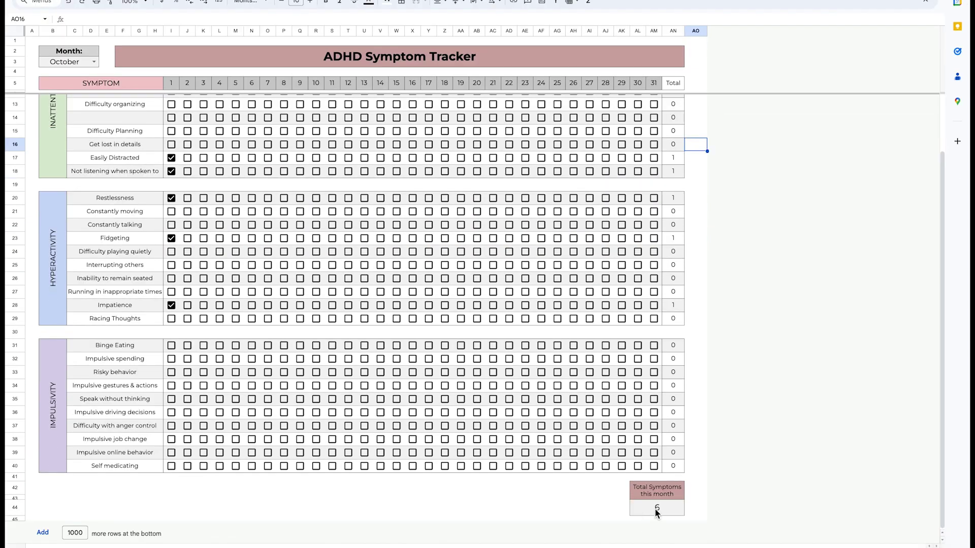
Step: Select the whole I8:AM40 checkbox grid and toggle every box with Space, watching the monthly total
{"action": "left_click", "coordinate": [670, 508]}
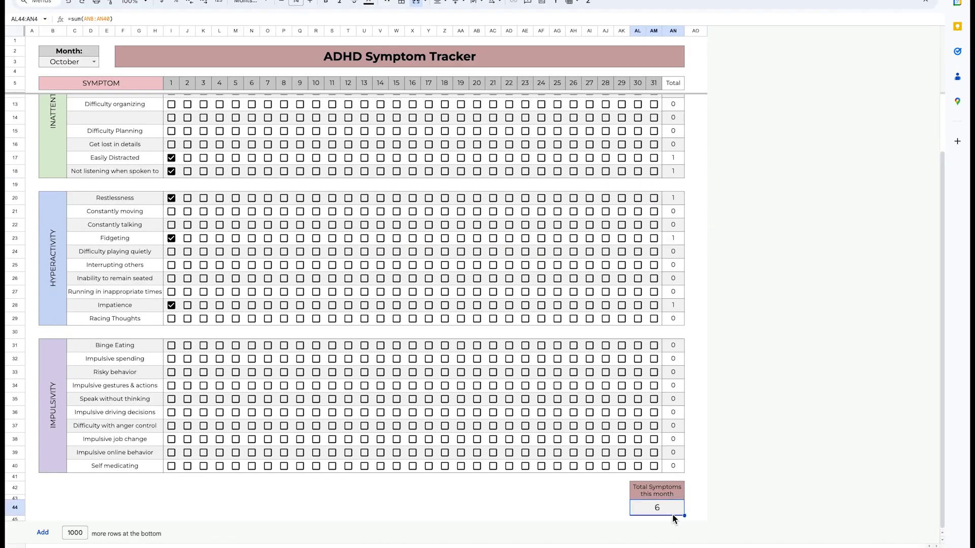
{"action": "scroll", "coordinate": [664, 343], "scroll_direction": "up", "scroll_amount": 2}
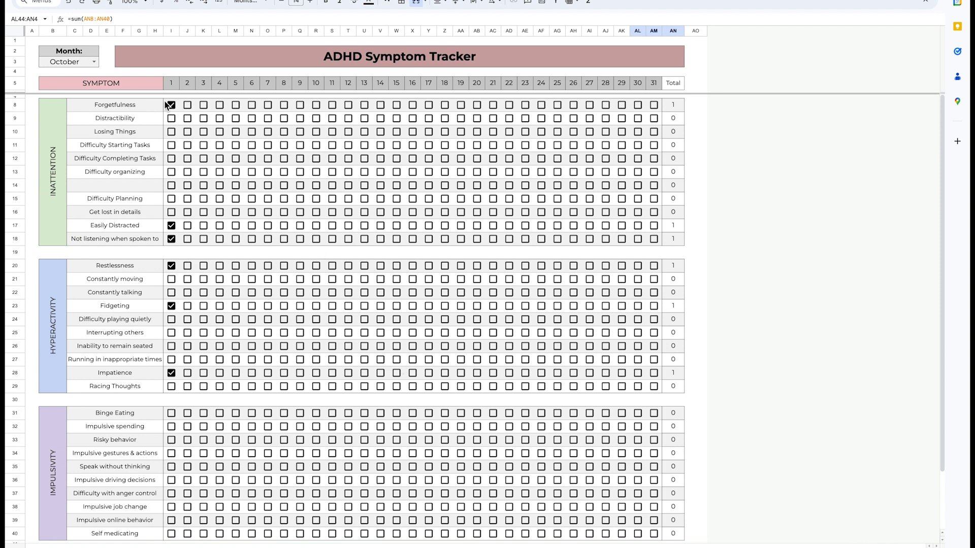
{"action": "left_click_drag", "start_coordinate": [168, 104], "coordinate": [654, 536]}
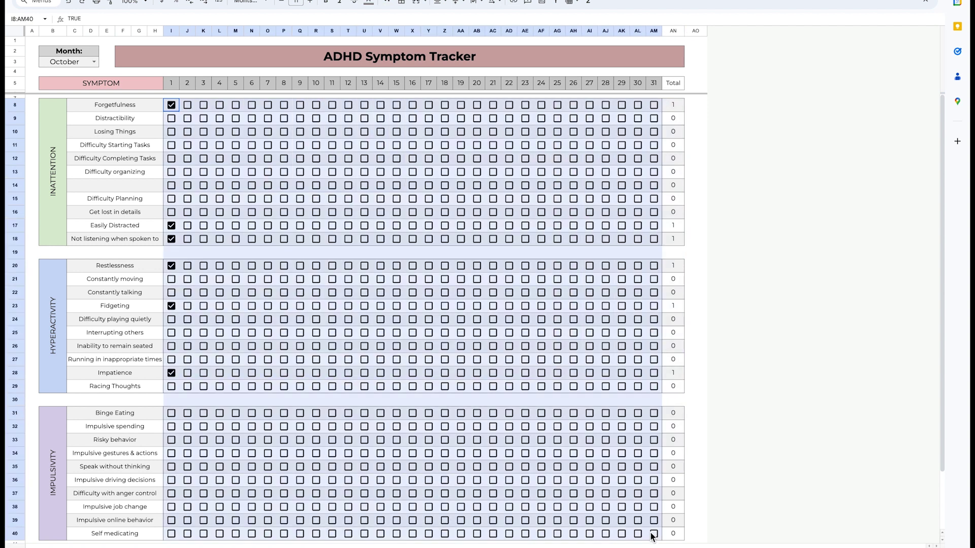
{"action": "scroll", "coordinate": [654, 536], "scroll_direction": "down", "scroll_amount": 3}
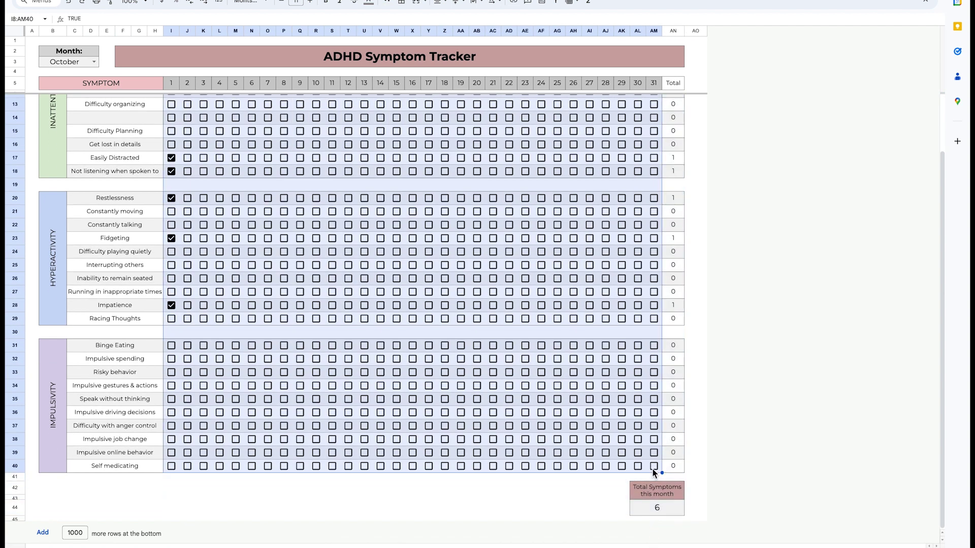
{"action": "key", "text": "space"}
{"action": "key", "text": "space"}
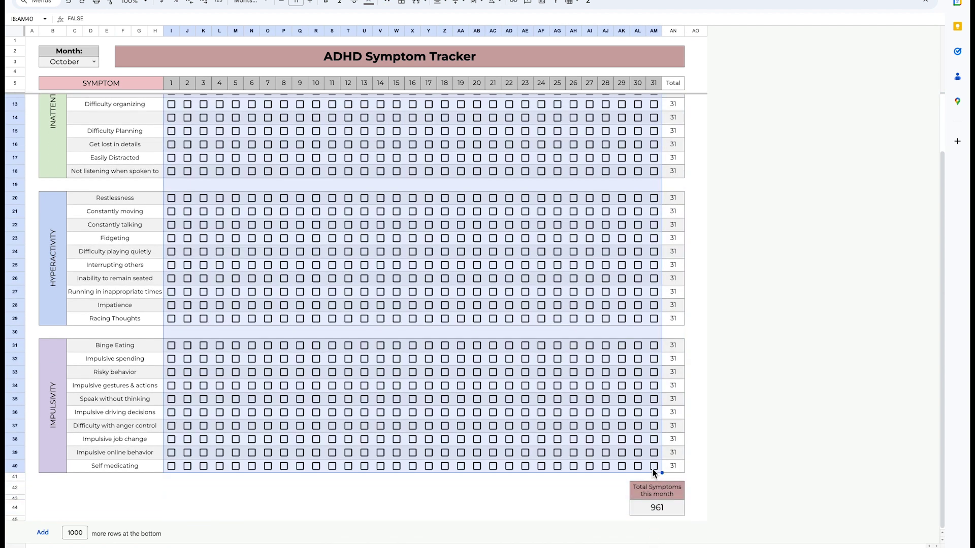
{"action": "scroll", "coordinate": [699, 108], "scroll_direction": "up", "scroll_amount": 3}
{"action": "left_click", "coordinate": [699, 107]}
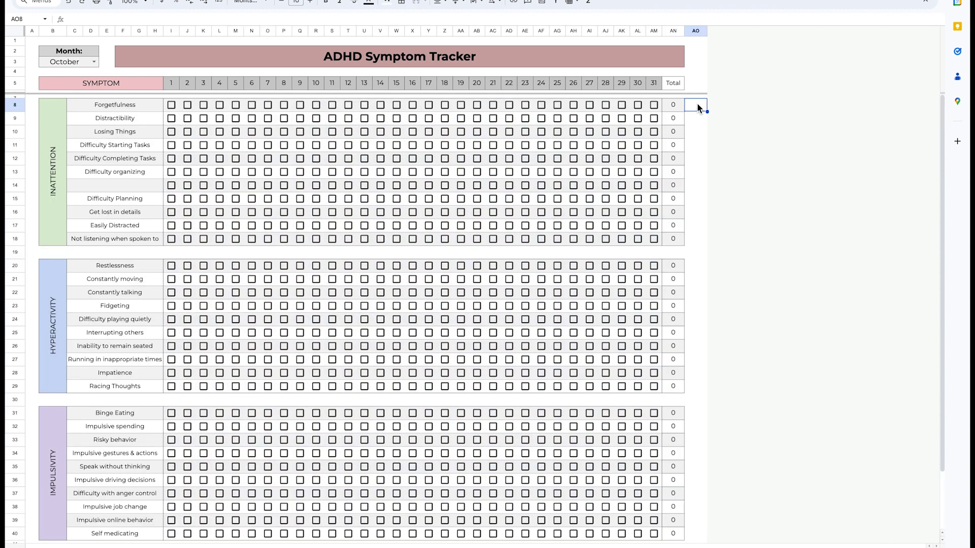